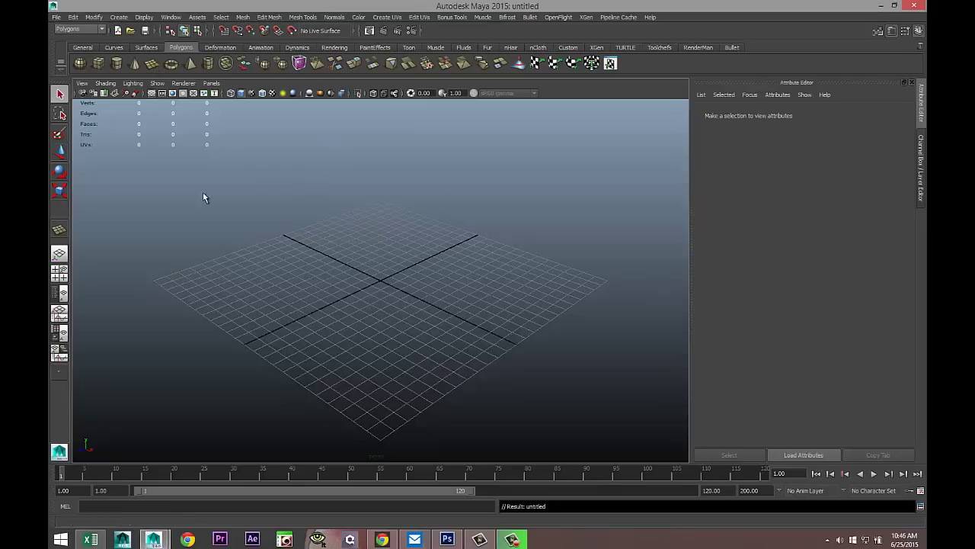
Drag out a polygon plane across the grid and tumble the view around it.
{"action": "left_click_drag", "start_coordinate": [155, 279], "coordinate": [604, 285]}
{"action": "left_click_drag", "start_coordinate": [550, 381], "coordinate": [577, 376]}
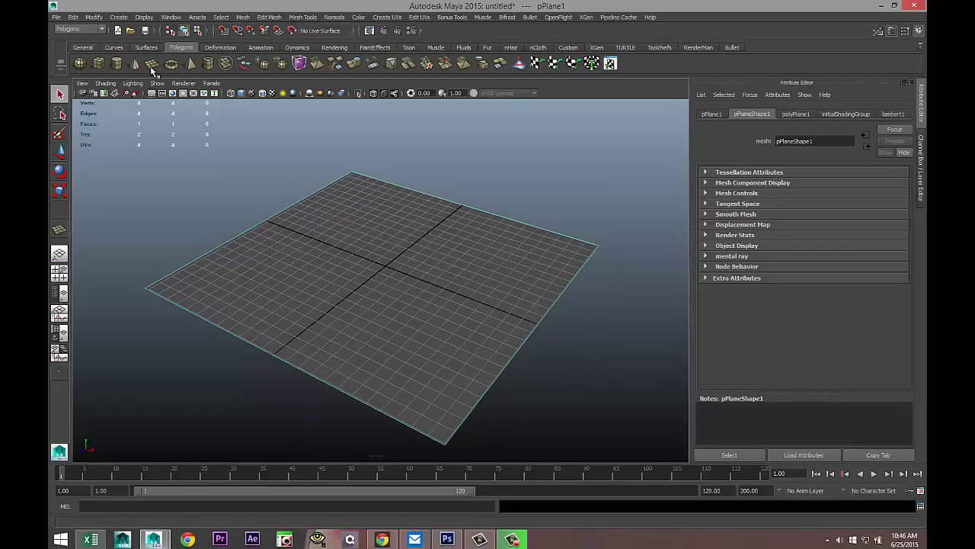
{"action": "left_click", "coordinate": [56, 17]}
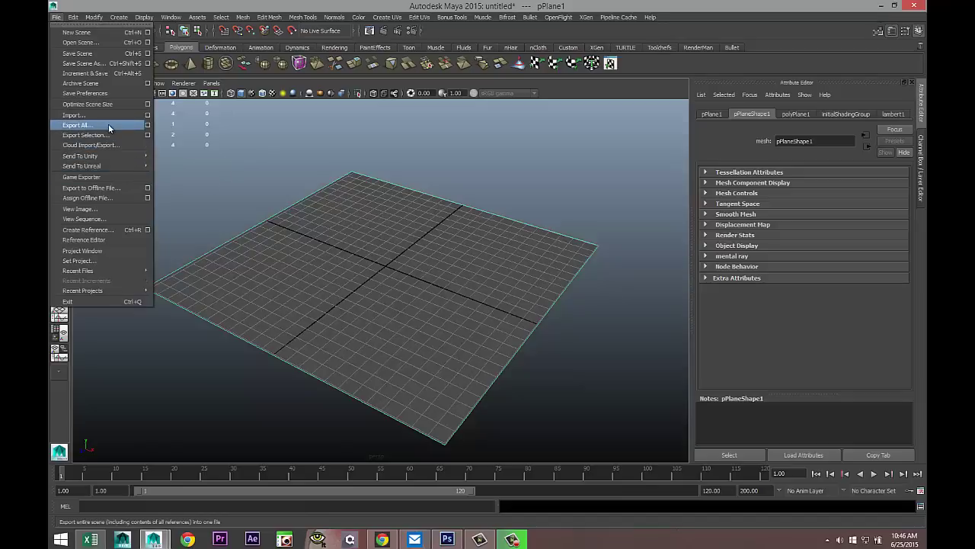
Set the Export All Options file type to OBJexport and close the dialog.
{"action": "left_click", "coordinate": [147, 126]}
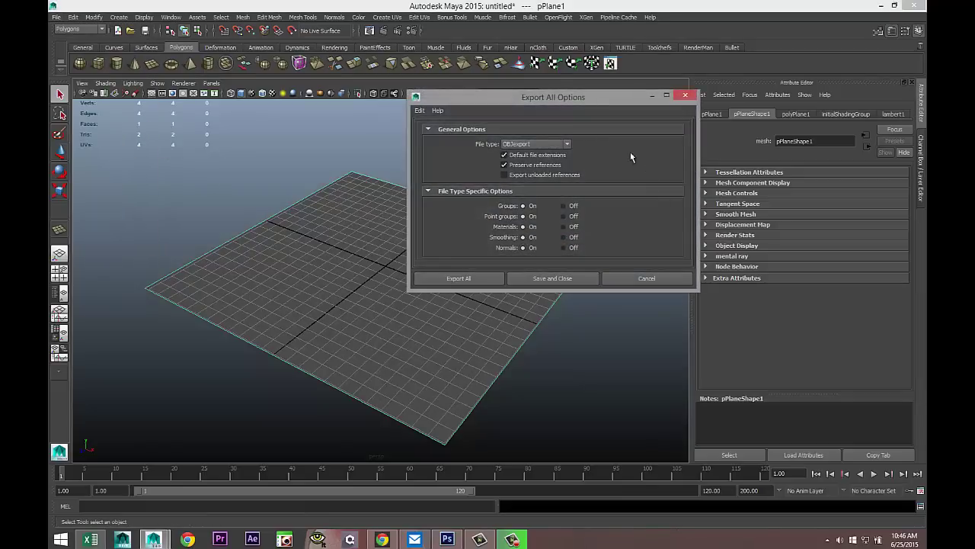
{"action": "left_click", "coordinate": [567, 144]}
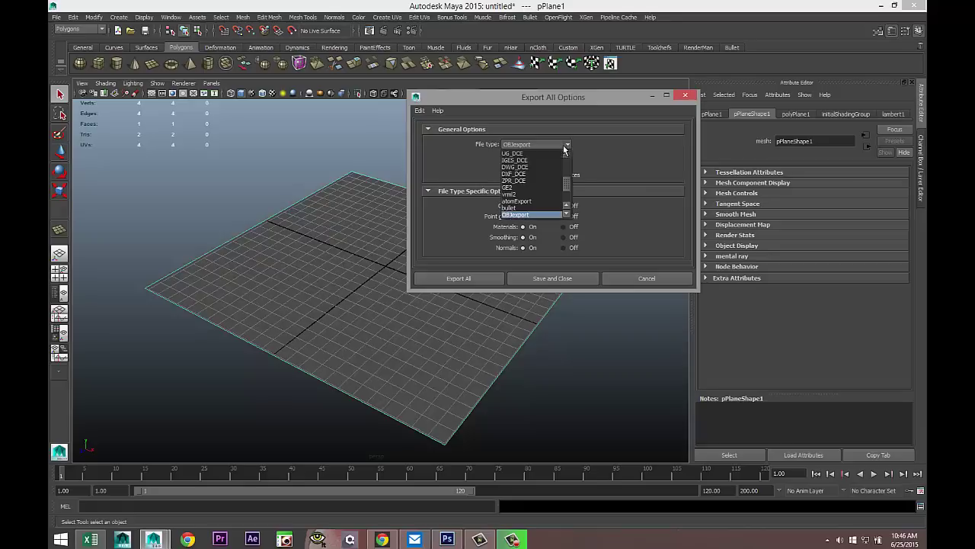
{"action": "left_click", "coordinate": [539, 216]}
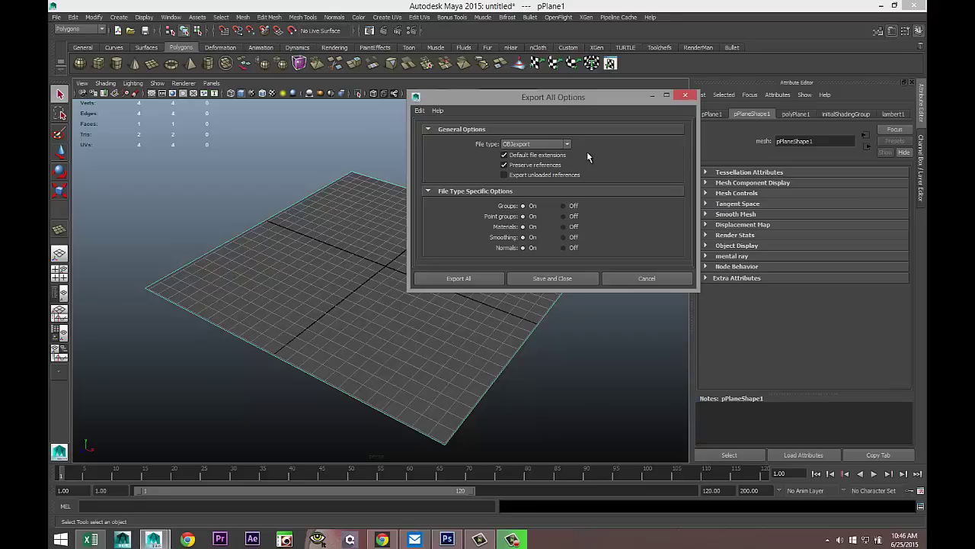
{"action": "left_click", "coordinate": [685, 95]}
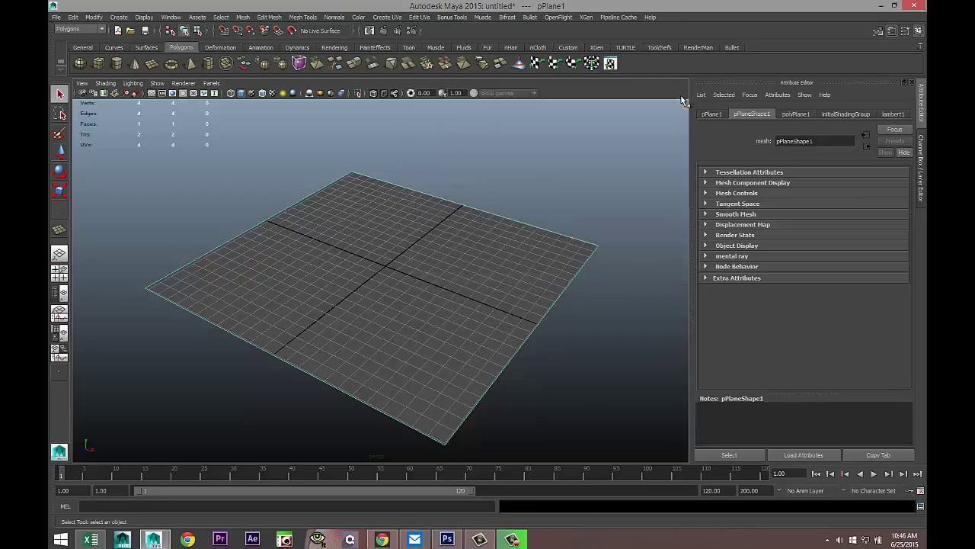
{"action": "left_click", "coordinate": [171, 18]}
{"action": "mouse_move", "coordinate": [222, 74]}
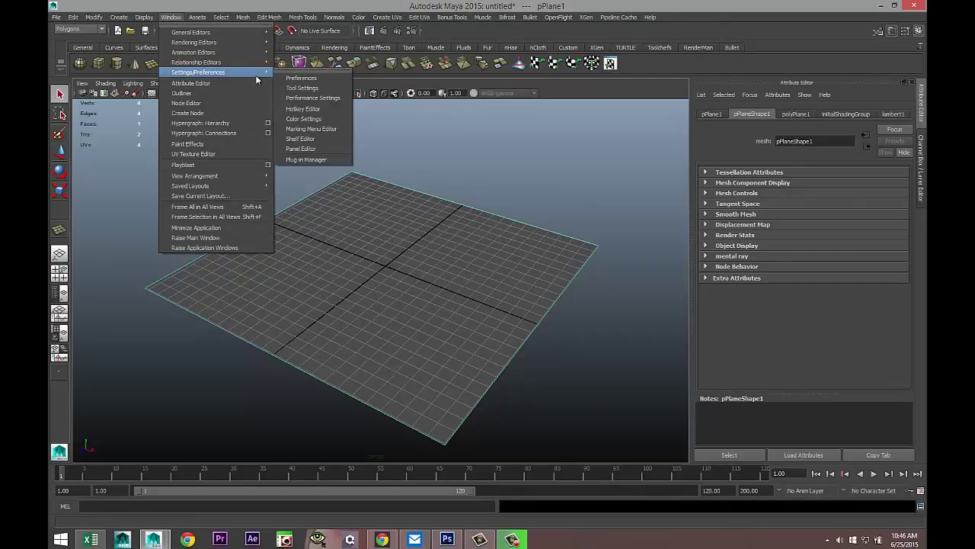
{"action": "left_click", "coordinate": [312, 159]}
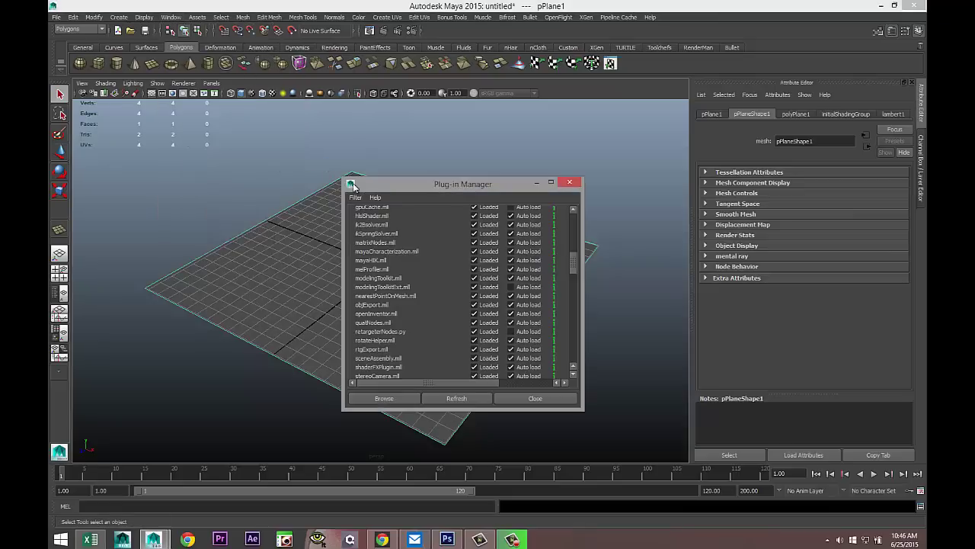
{"action": "scroll", "coordinate": [459, 279], "scroll_direction": "up", "scroll_amount": 5}
{"action": "scroll", "coordinate": [460, 279], "scroll_direction": "down", "scroll_amount": 2}
{"action": "scroll", "coordinate": [460, 279], "scroll_direction": "down", "scroll_amount": 4}
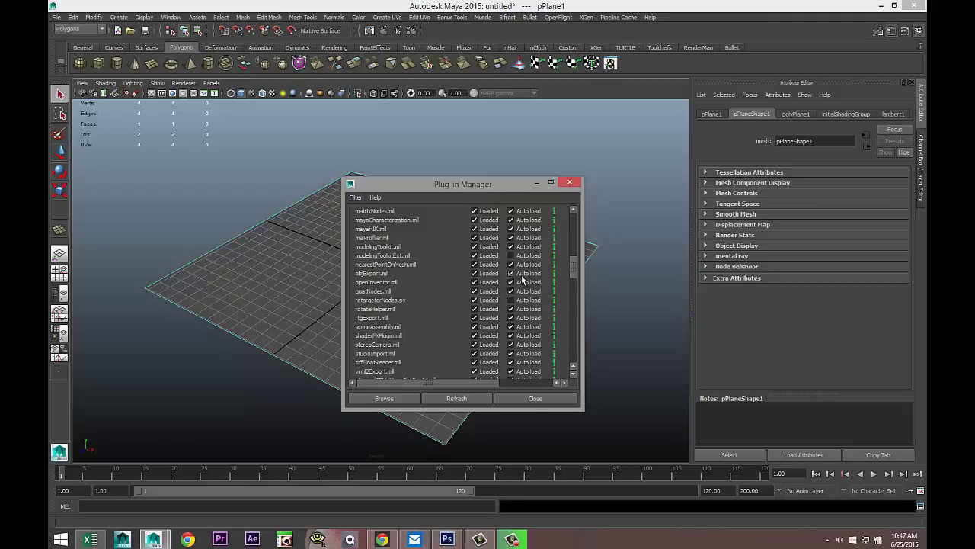
{"action": "left_click", "coordinate": [570, 182]}
{"action": "left_click", "coordinate": [56, 17]}
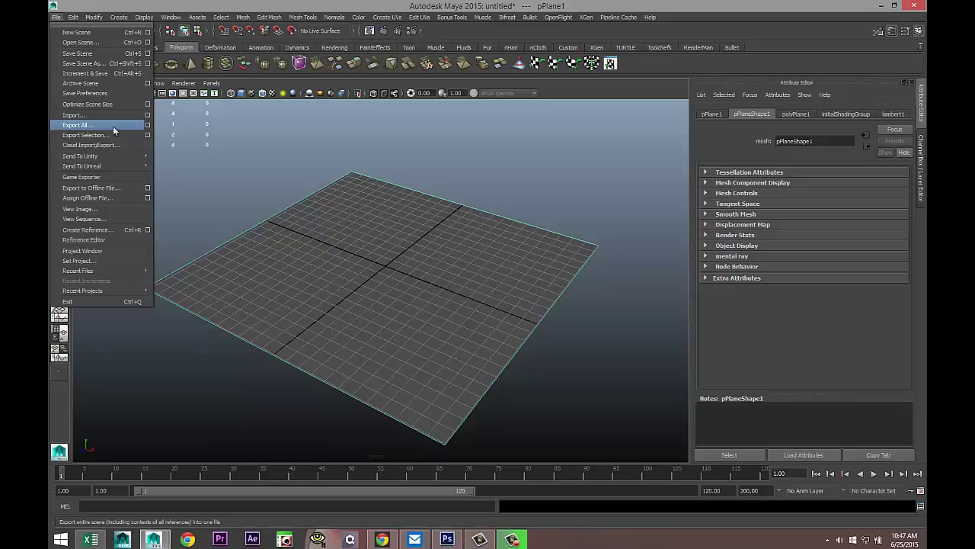
Export the whole scene to the Desktop as BasicplaneOBJ.obj, then switch to Photoshop.
{"action": "left_click", "coordinate": [148, 125]}
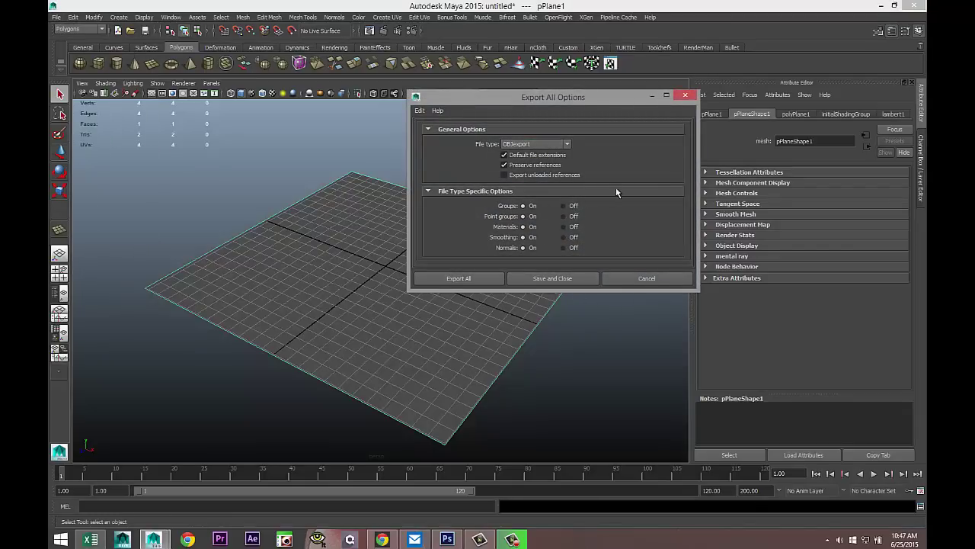
{"action": "left_click", "coordinate": [497, 278]}
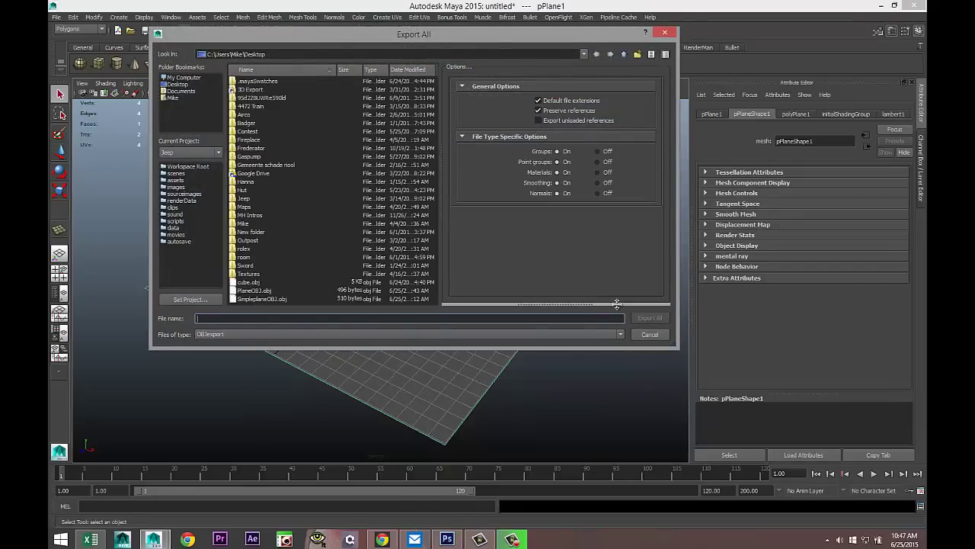
{"action": "type", "text": "BasicplaneOBJ"}
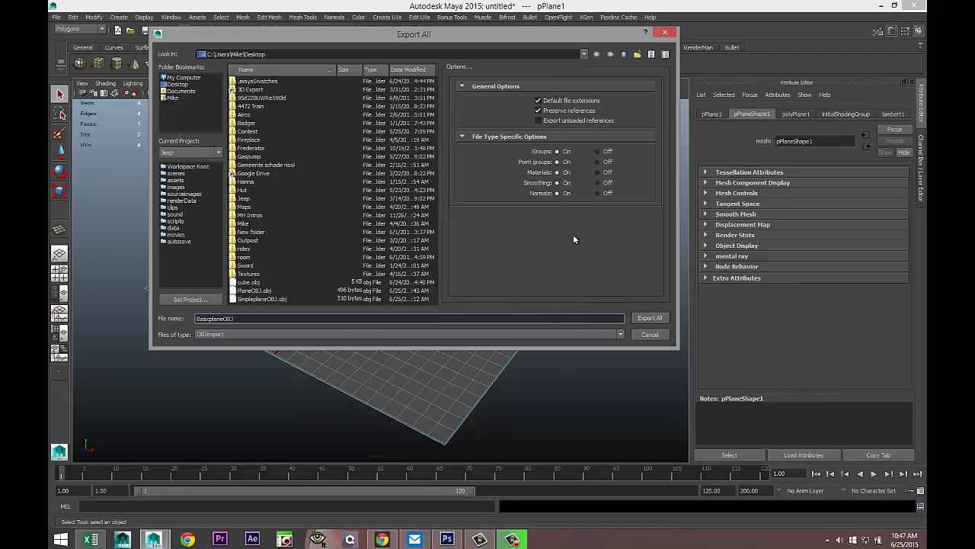
{"action": "left_click", "coordinate": [650, 318]}
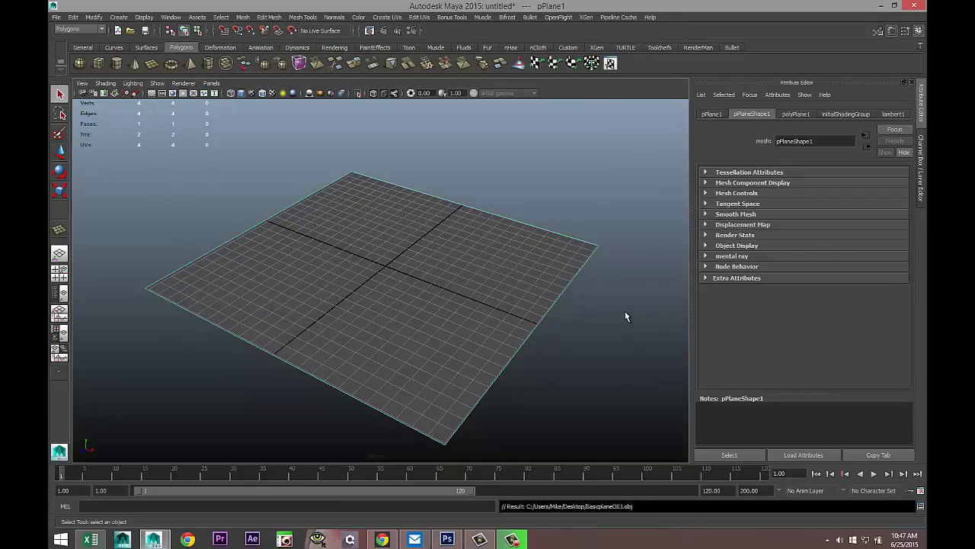
{"action": "key", "text": "alt+Tab"}
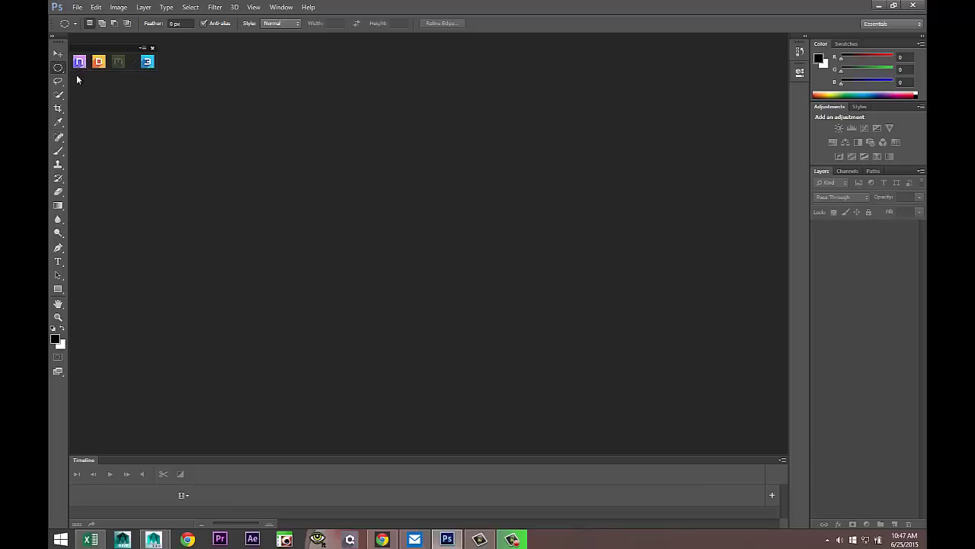
Create a new 2048 × 2048 pixel document with a transparent background.
{"action": "left_click", "coordinate": [76, 7]}
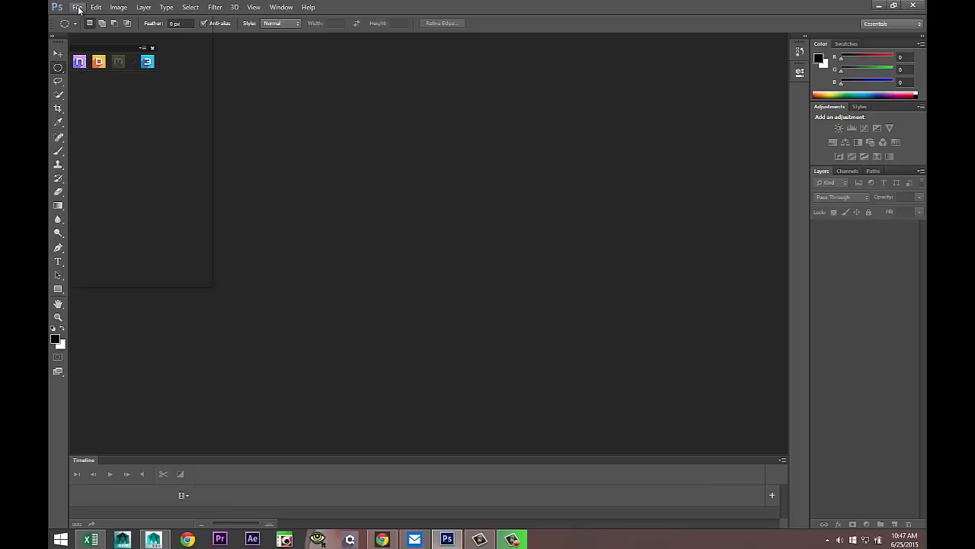
{"action": "left_click", "coordinate": [99, 20]}
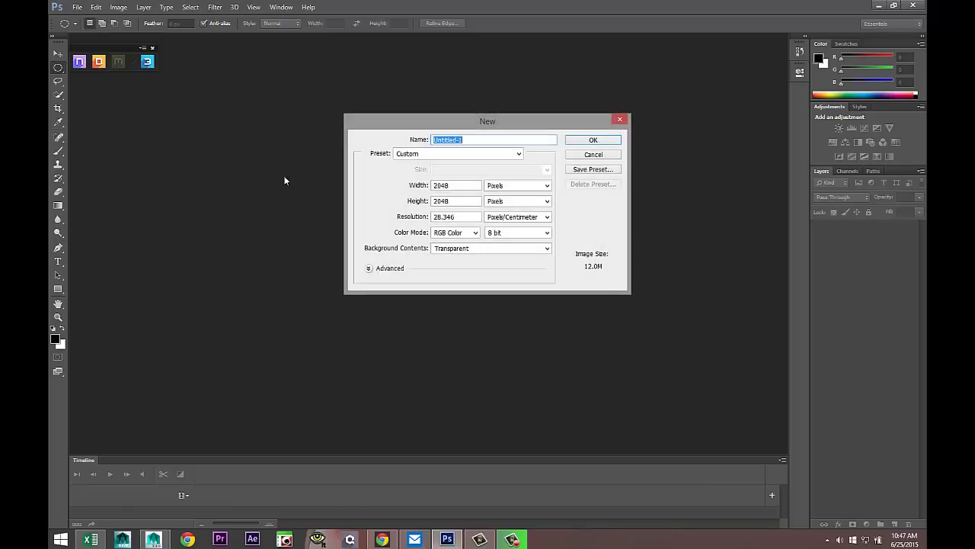
{"action": "double_click", "coordinate": [455, 185]}
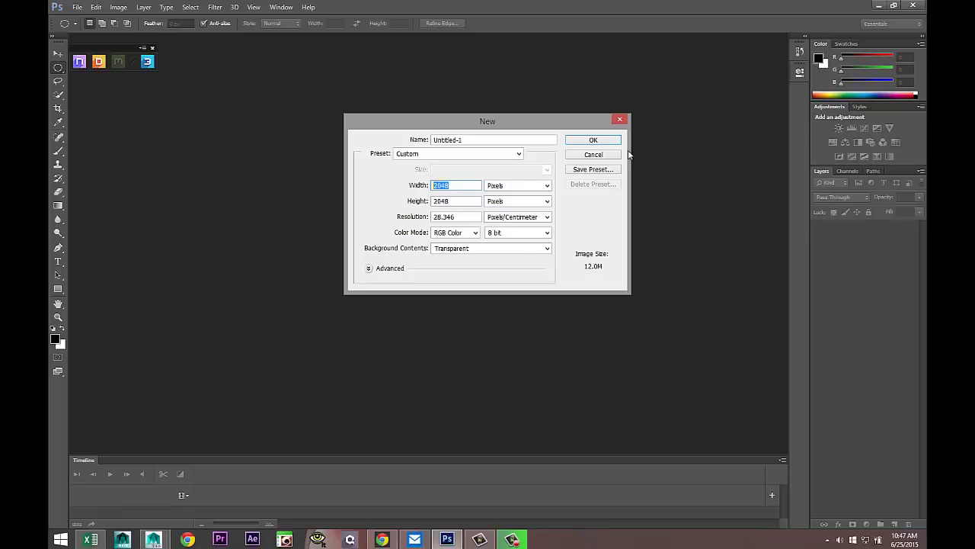
{"action": "left_click", "coordinate": [593, 140]}
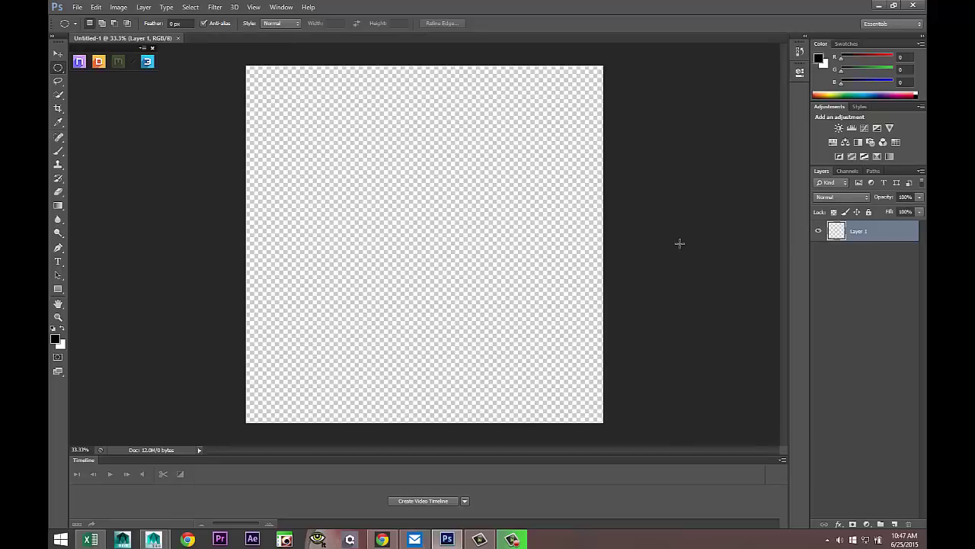
Start a new nDo project, generating normal.psd with flat blue fill and a NORMAL group.
{"action": "left_click", "coordinate": [78, 62]}
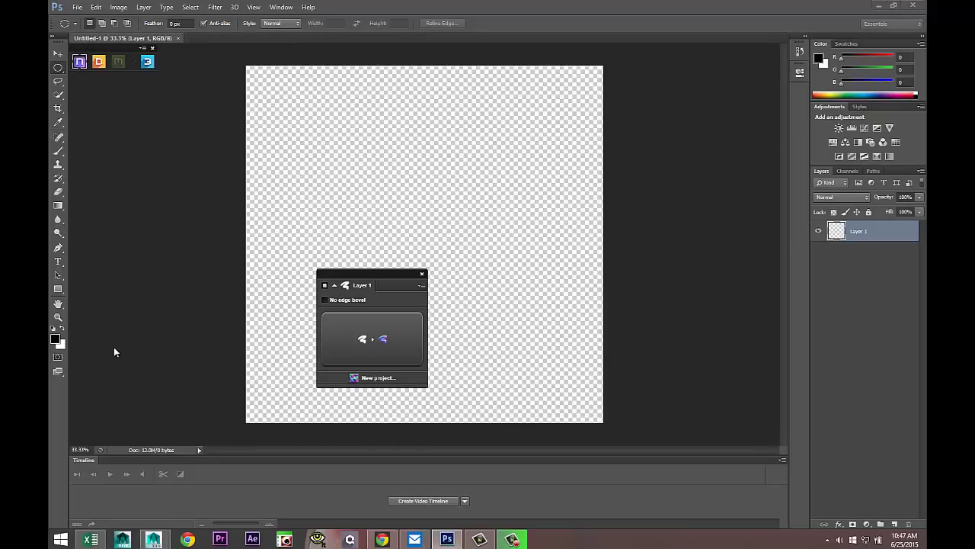
{"action": "left_click", "coordinate": [383, 378]}
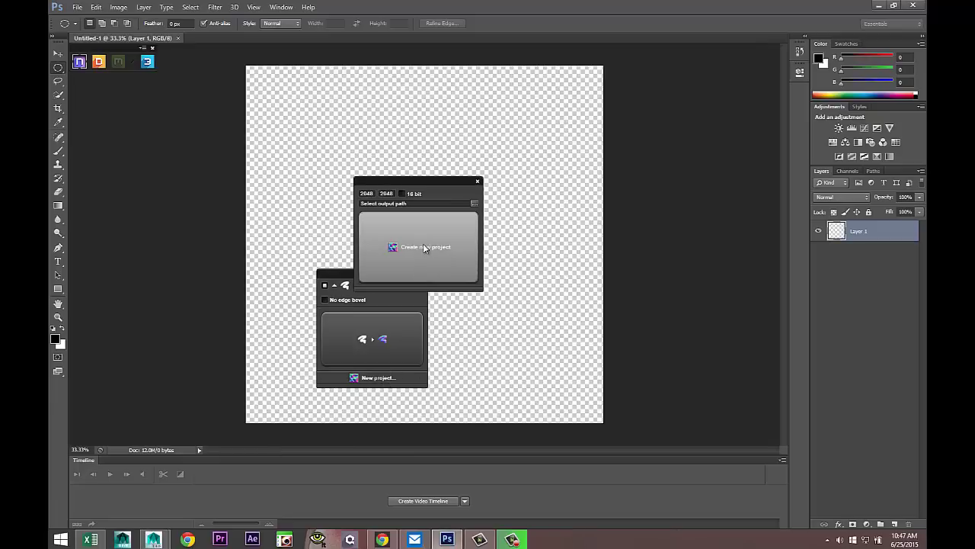
{"action": "left_click", "coordinate": [425, 247]}
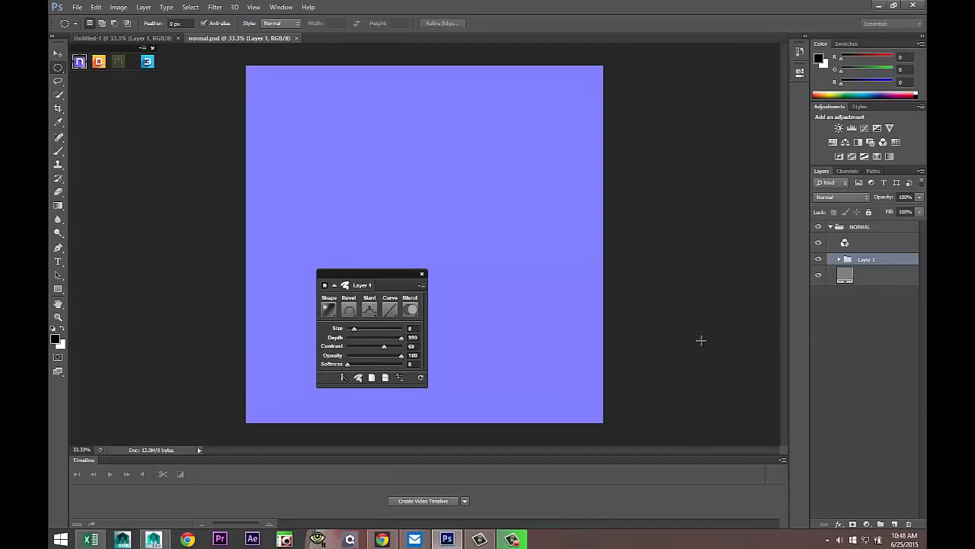
{"action": "left_click", "coordinate": [143, 49]}
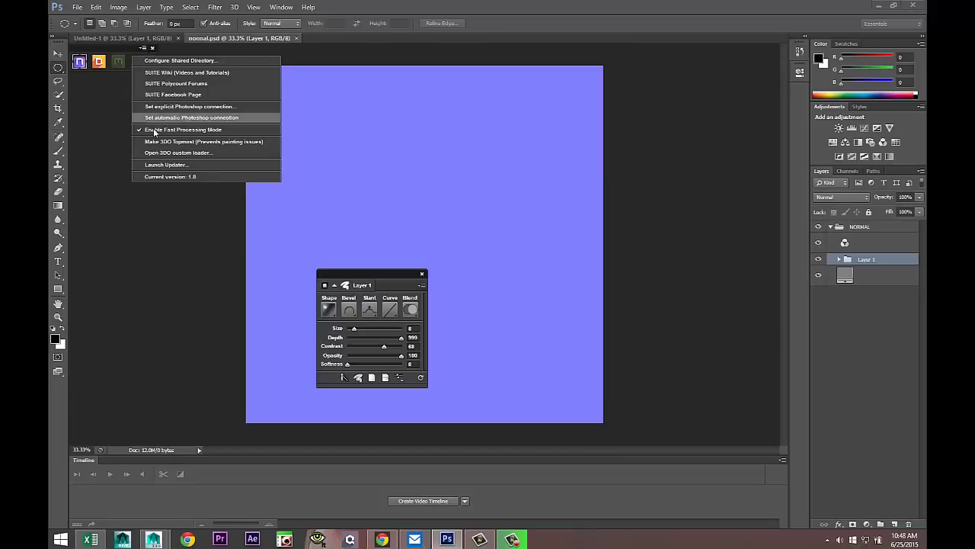
In the 3DO custom loader, choose BasicplaneOBJ.obj from the Desktop as the input mesh.
{"action": "left_click", "coordinate": [188, 153]}
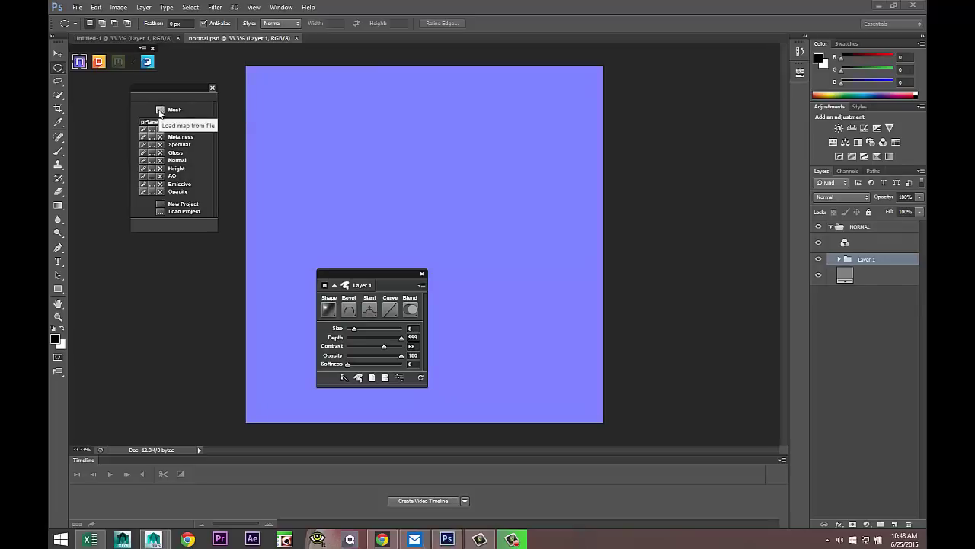
{"action": "left_click", "coordinate": [211, 87]}
{"action": "left_click", "coordinate": [141, 48]}
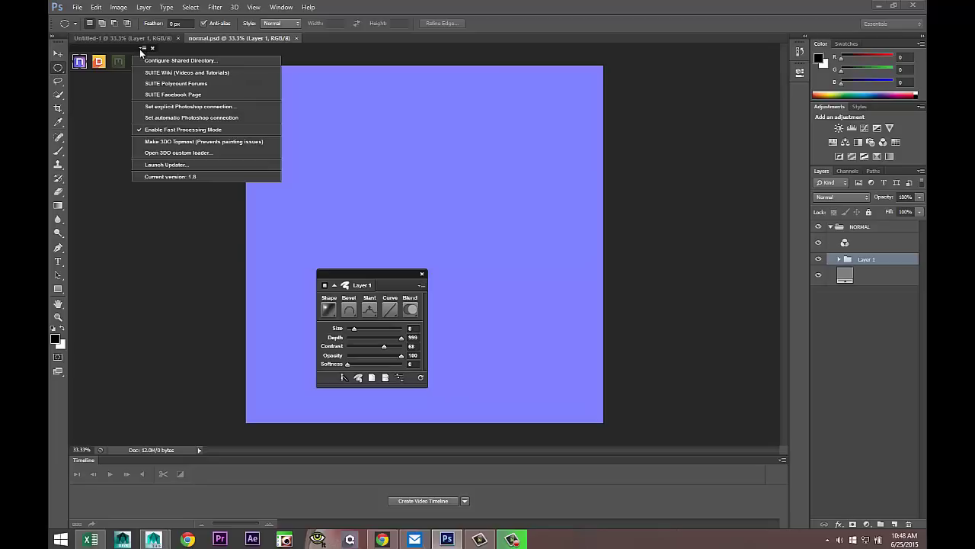
{"action": "left_click", "coordinate": [189, 155]}
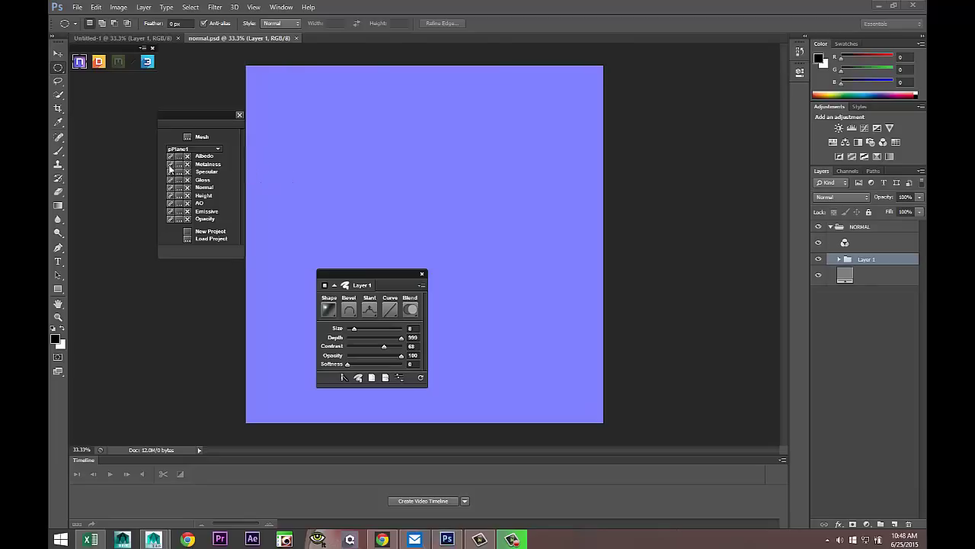
{"action": "left_click", "coordinate": [187, 137]}
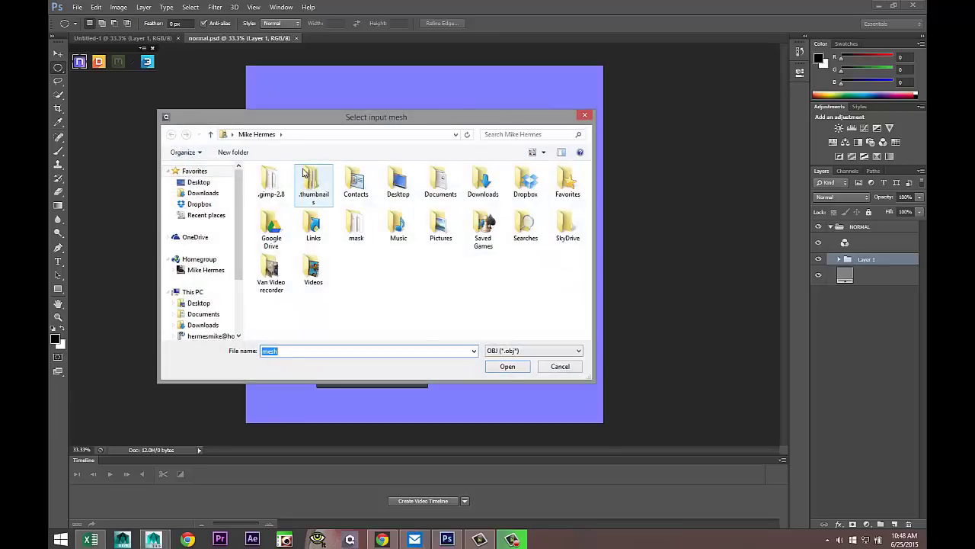
{"action": "left_click", "coordinate": [198, 182]}
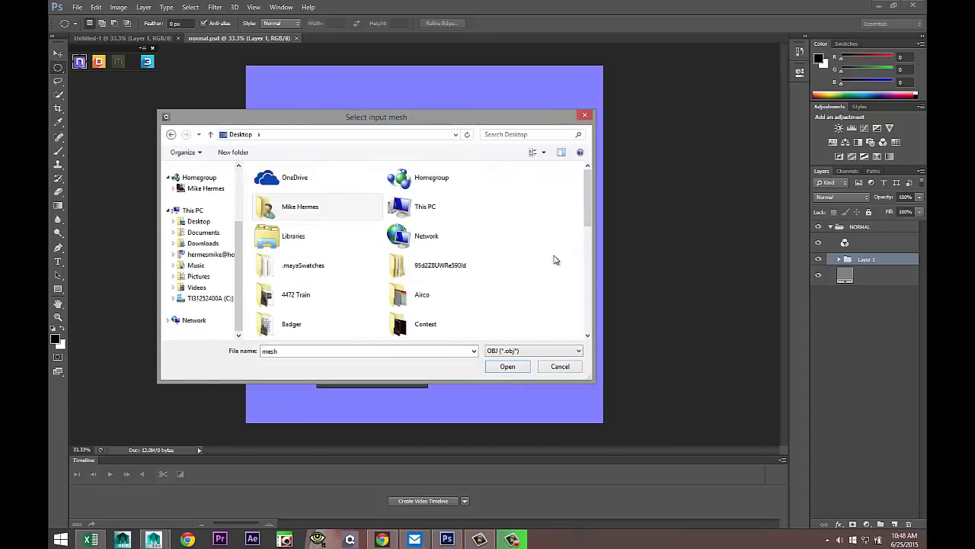
{"action": "left_click_drag", "start_coordinate": [591, 216], "coordinate": [595, 316]}
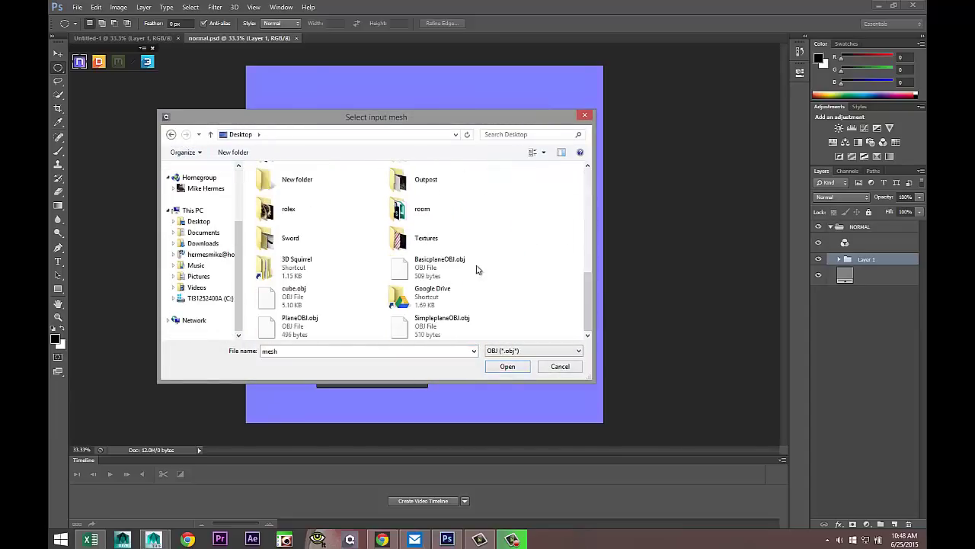
{"action": "left_click", "coordinate": [431, 268]}
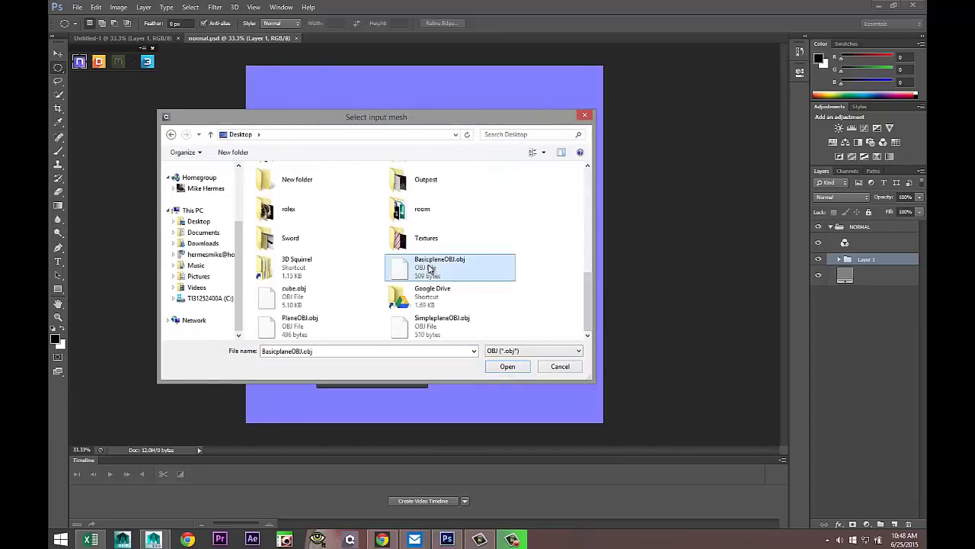
{"action": "left_click", "coordinate": [506, 367]}
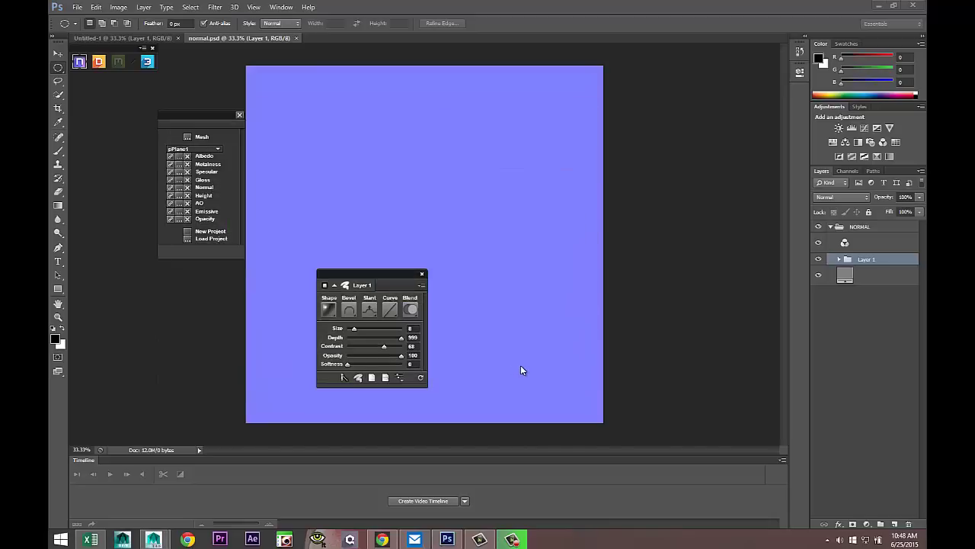
Open the 3DO preview of the plane, enlarge it, and move it and the nDo panels off the canvas.
{"action": "left_click", "coordinate": [148, 62]}
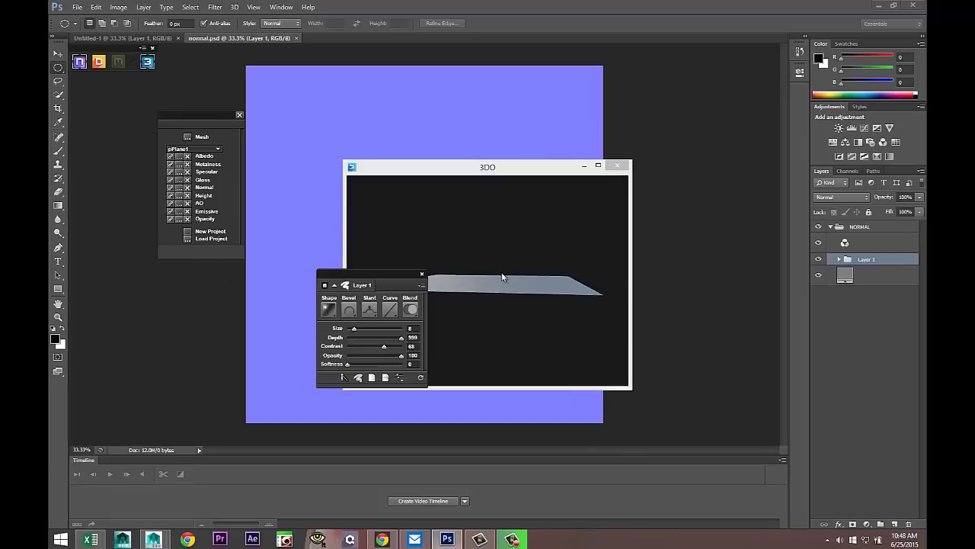
{"action": "left_click_drag", "start_coordinate": [503, 389], "coordinate": [506, 414]}
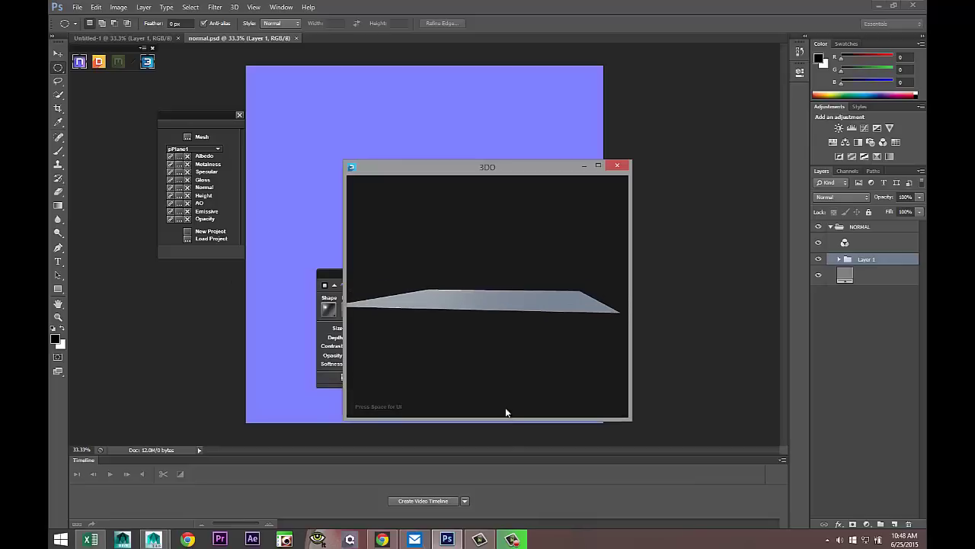
{"action": "left_click_drag", "start_coordinate": [483, 282], "coordinate": [556, 333]}
{"action": "left_click_drag", "start_coordinate": [516, 173], "coordinate": [791, 189]}
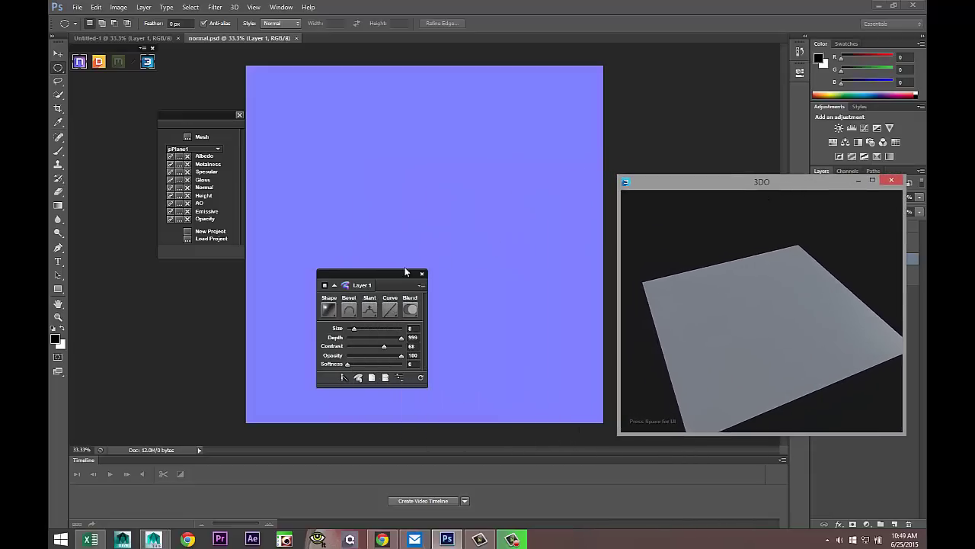
{"action": "left_click_drag", "start_coordinate": [393, 273], "coordinate": [177, 312]}
{"action": "left_click_drag", "start_coordinate": [201, 115], "coordinate": [126, 136]}
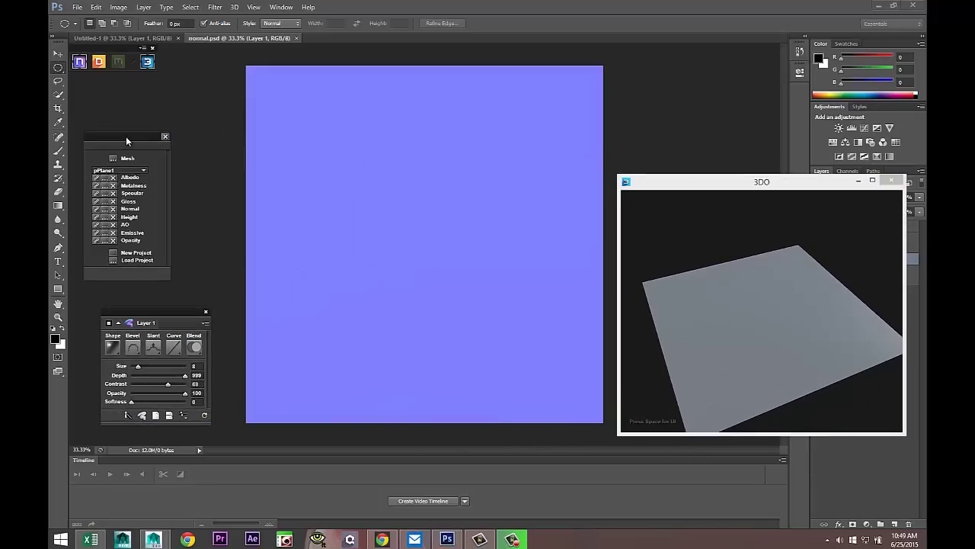
Draw a rectangular marquee selection just inside the canvas edges.
{"action": "right_click", "coordinate": [59, 70]}
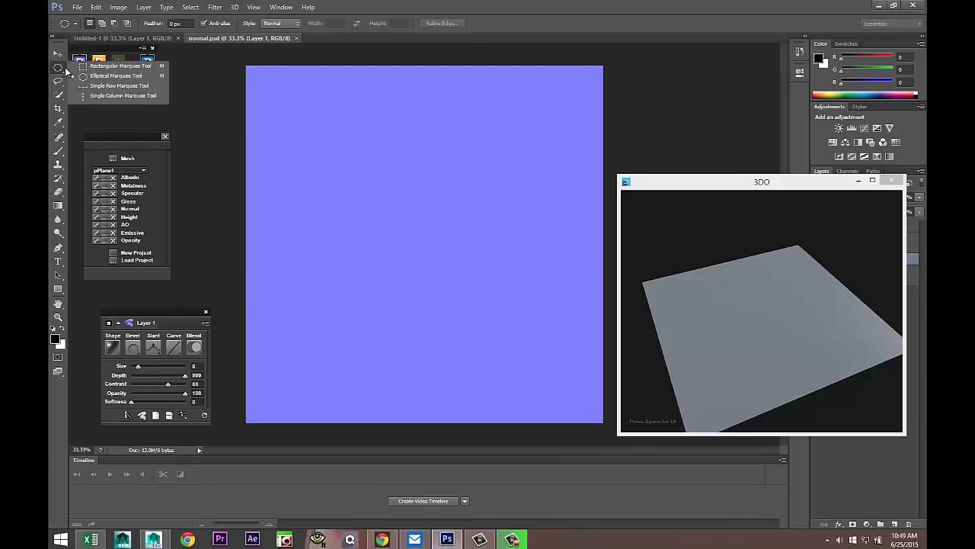
{"action": "left_click", "coordinate": [114, 67]}
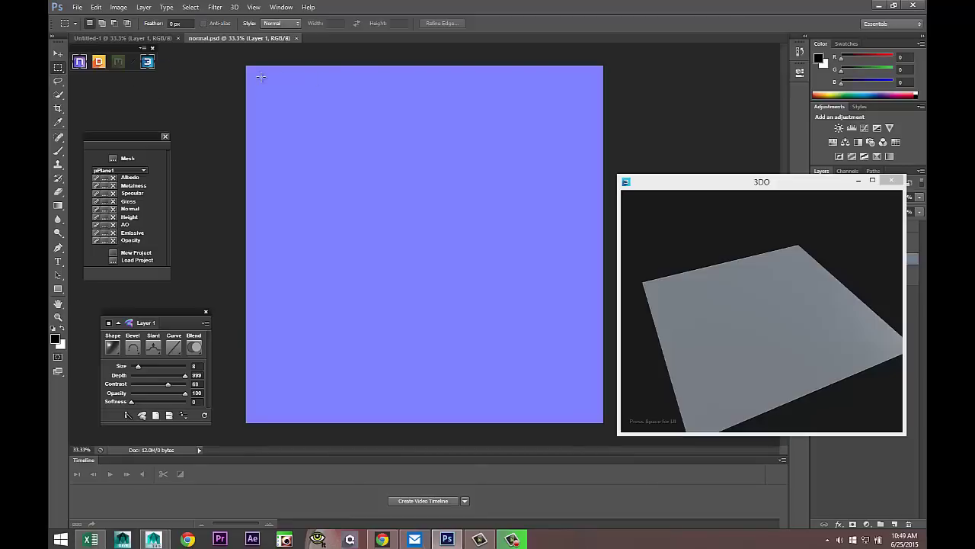
{"action": "left_click_drag", "start_coordinate": [288, 87], "coordinate": [593, 412]}
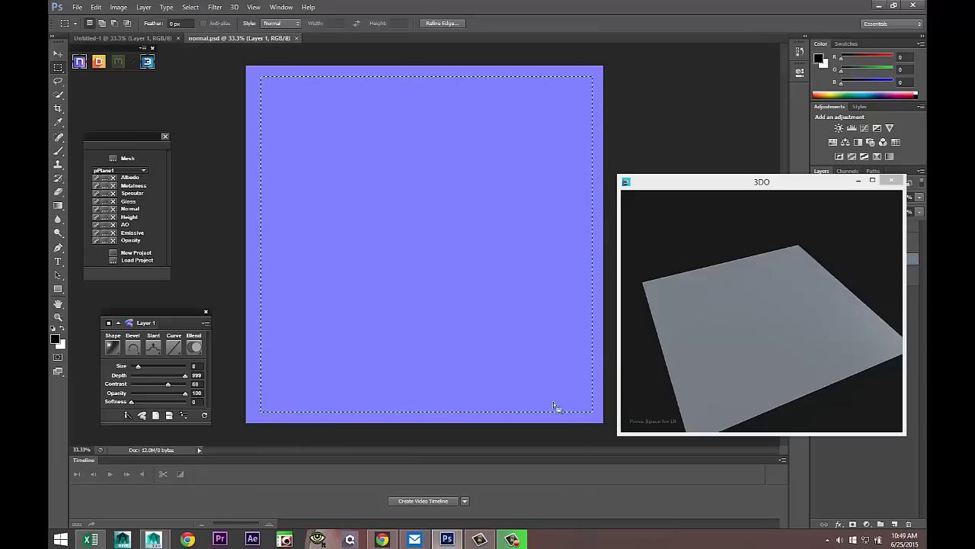
Apply the rectangle as a bevelled border and zoom in on it in the refreshed 3DO preview.
{"action": "left_click", "coordinate": [204, 415]}
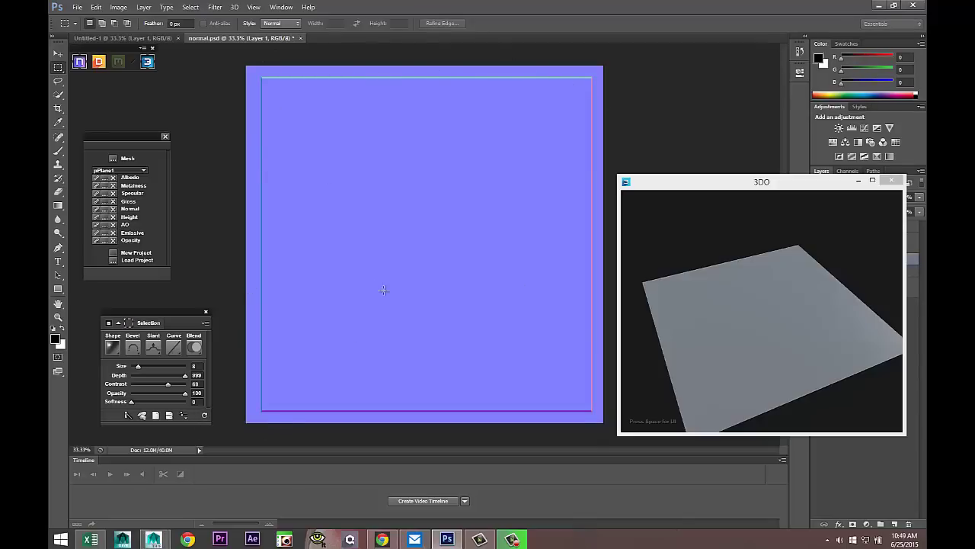
{"action": "left_click", "coordinate": [204, 415]}
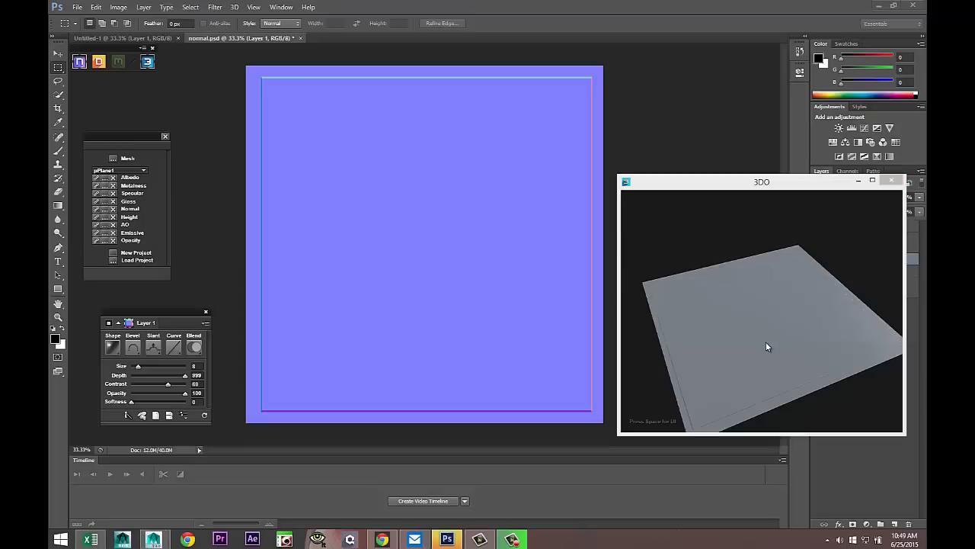
{"action": "left_click_drag", "start_coordinate": [755, 325], "coordinate": [787, 211]}
{"action": "scroll", "coordinate": [731, 310], "scroll_direction": "up", "scroll_amount": 5}
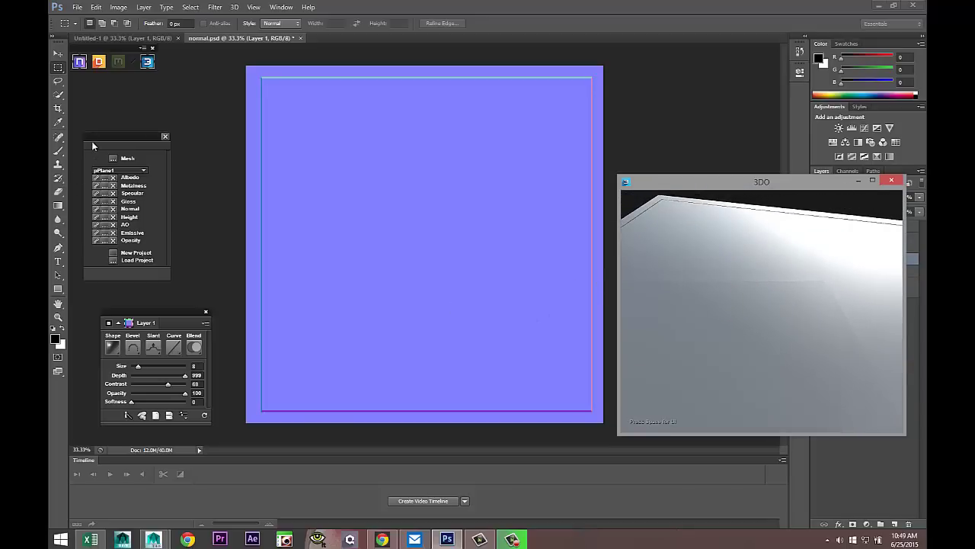
{"action": "left_click", "coordinate": [59, 71]}
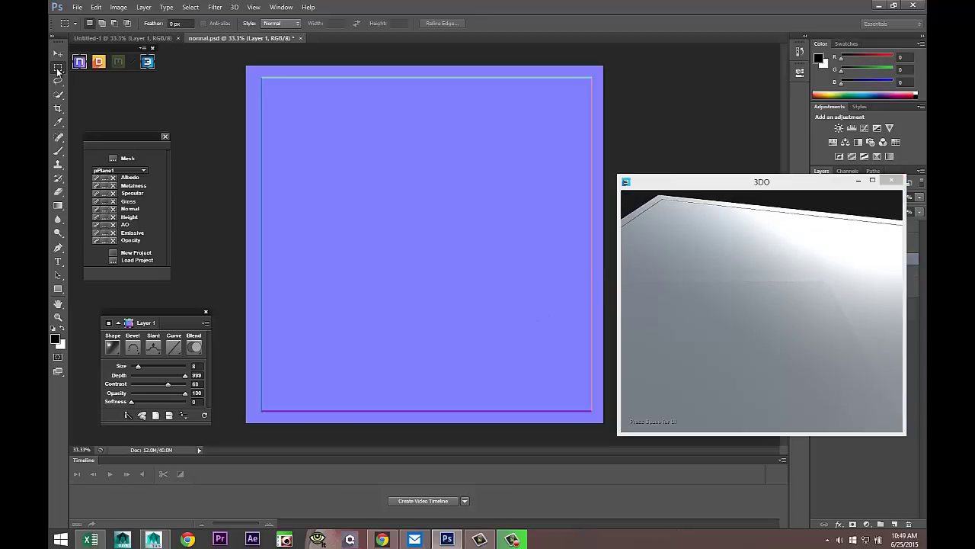
Bevel a small elliptical selection near the top-left and view it on the refreshed 3DO plane.
{"action": "right_click", "coordinate": [58, 69]}
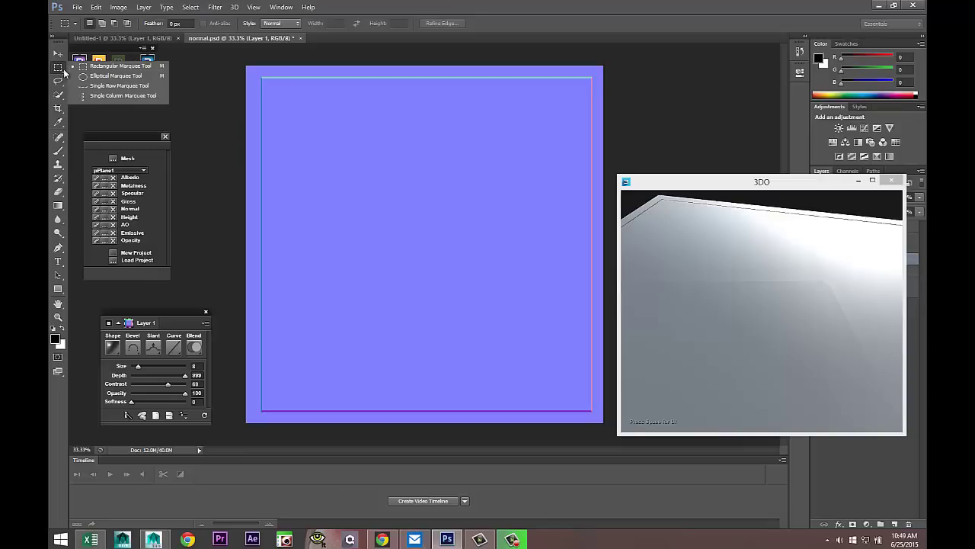
{"action": "left_click", "coordinate": [102, 77]}
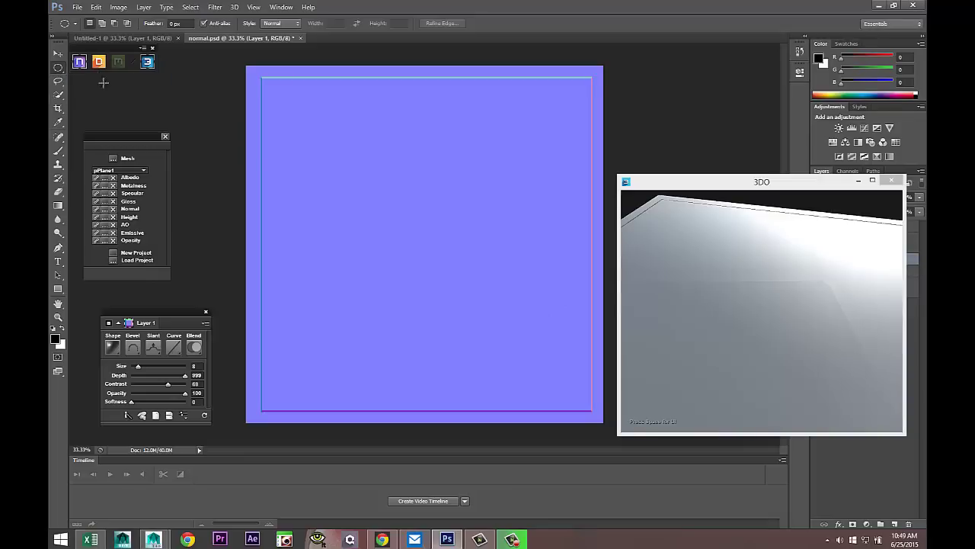
{"action": "left_click_drag", "start_coordinate": [303, 108], "coordinate": [362, 160]}
{"action": "left_click", "coordinate": [204, 415]}
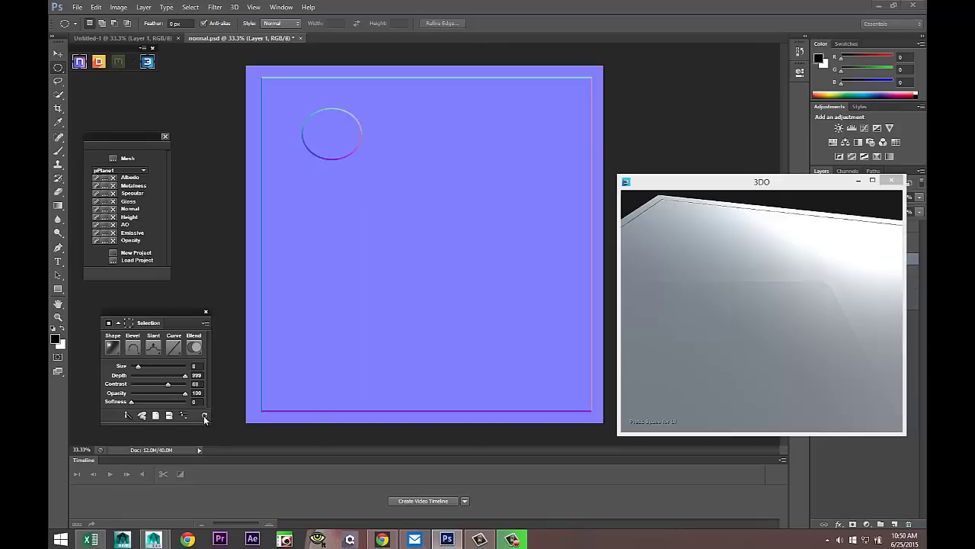
{"action": "left_click", "coordinate": [736, 333]}
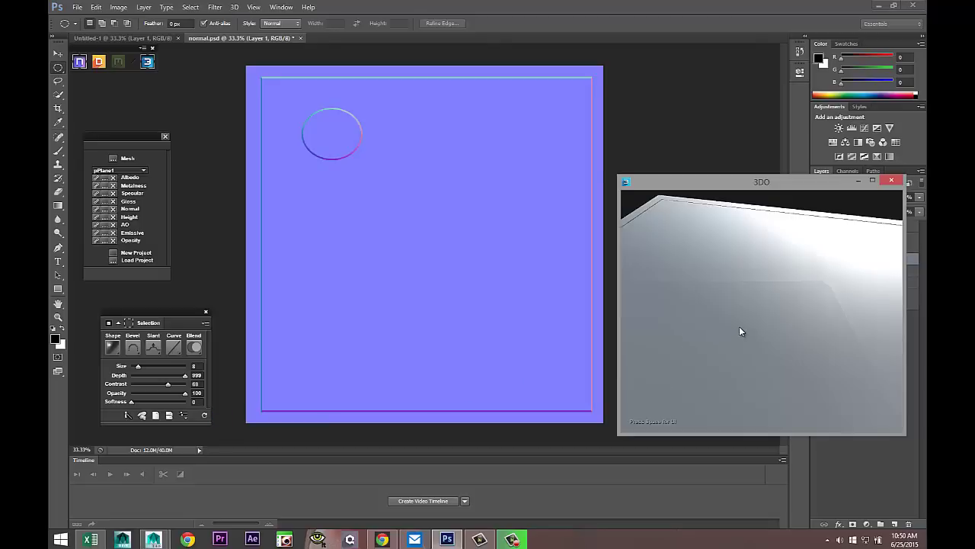
{"action": "scroll", "coordinate": [744, 322], "scroll_direction": "down", "scroll_amount": 5}
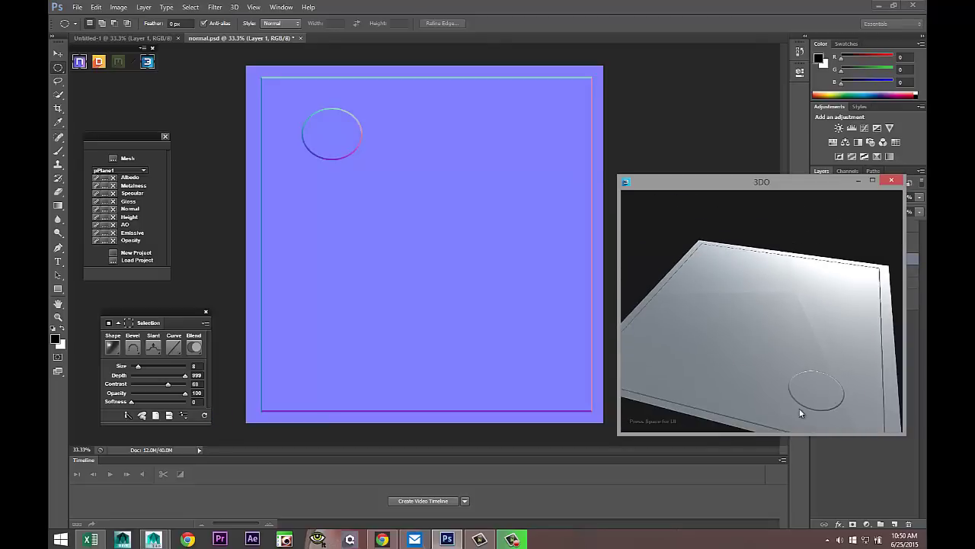
{"action": "left_click", "coordinate": [58, 71]}
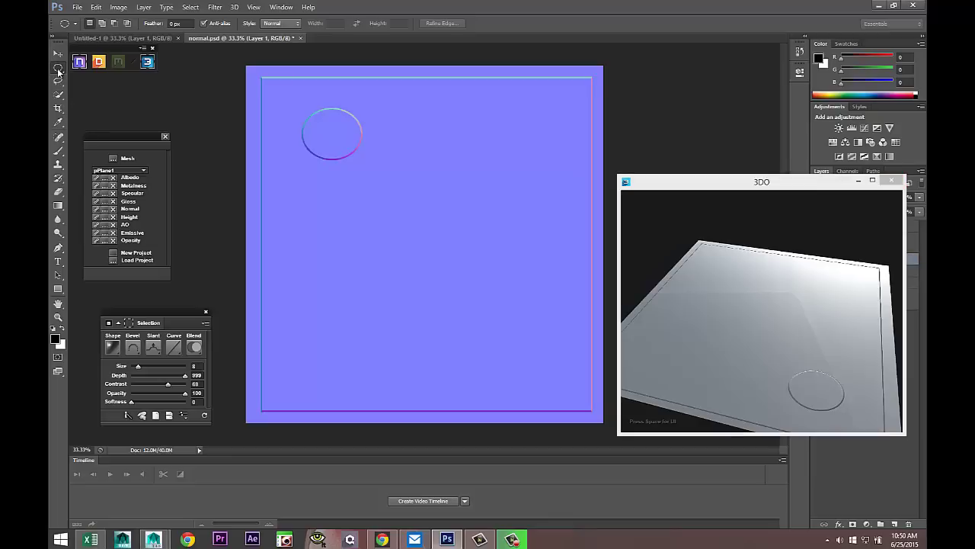
{"action": "right_click", "coordinate": [58, 71]}
Bevel a long horizontal rectangular strip across the panel.
{"action": "left_click", "coordinate": [95, 65]}
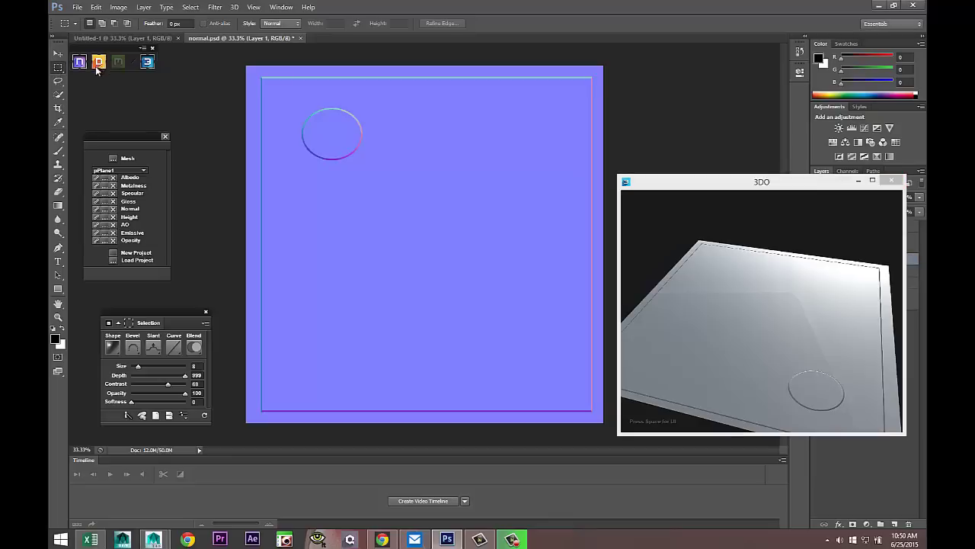
{"action": "left_click_drag", "start_coordinate": [290, 184], "coordinate": [568, 208]}
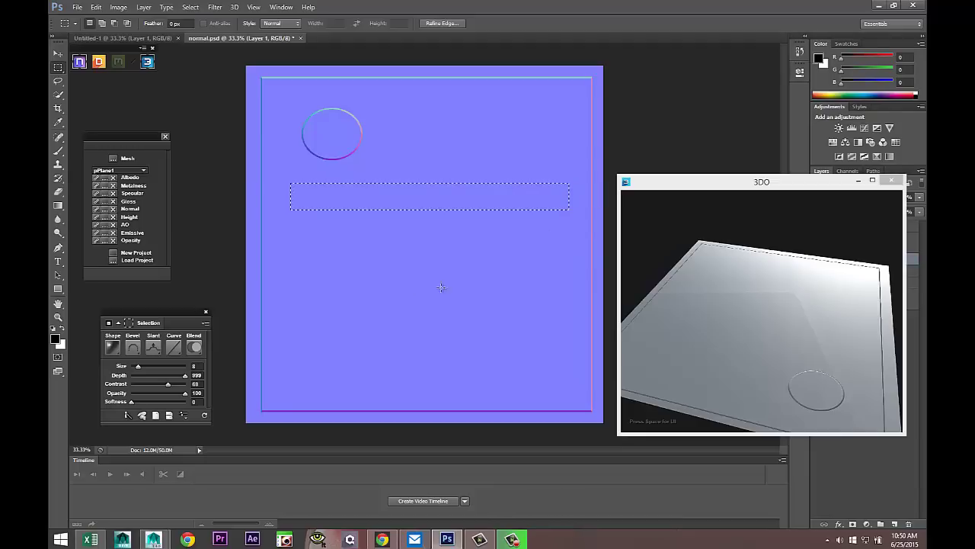
{"action": "left_click", "coordinate": [204, 414]}
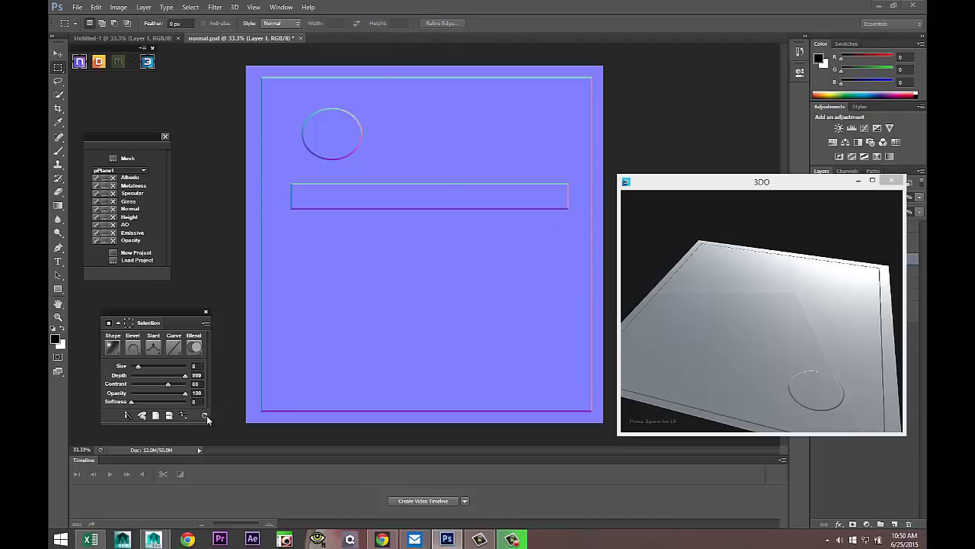
Bevel a large oval in the lower right, then refresh and orbit the 3DO preview.
{"action": "left_click", "coordinate": [59, 69]}
{"action": "left_click", "coordinate": [102, 76]}
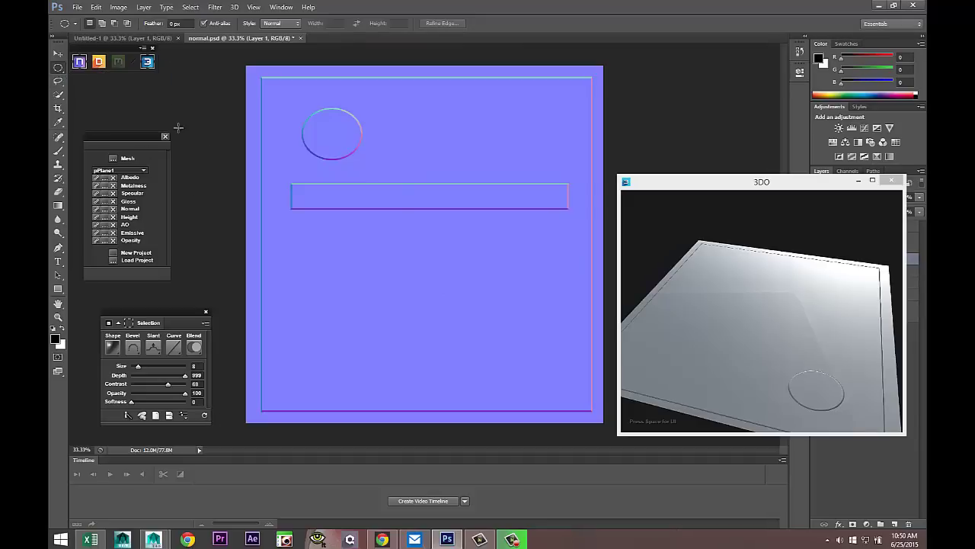
{"action": "left_click_drag", "start_coordinate": [382, 286], "coordinate": [556, 372]}
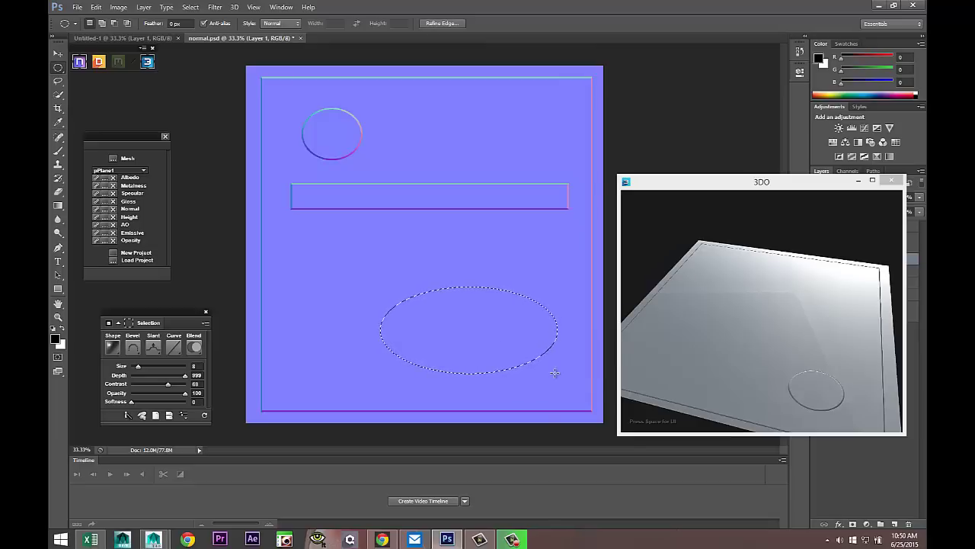
{"action": "left_click", "coordinate": [204, 415]}
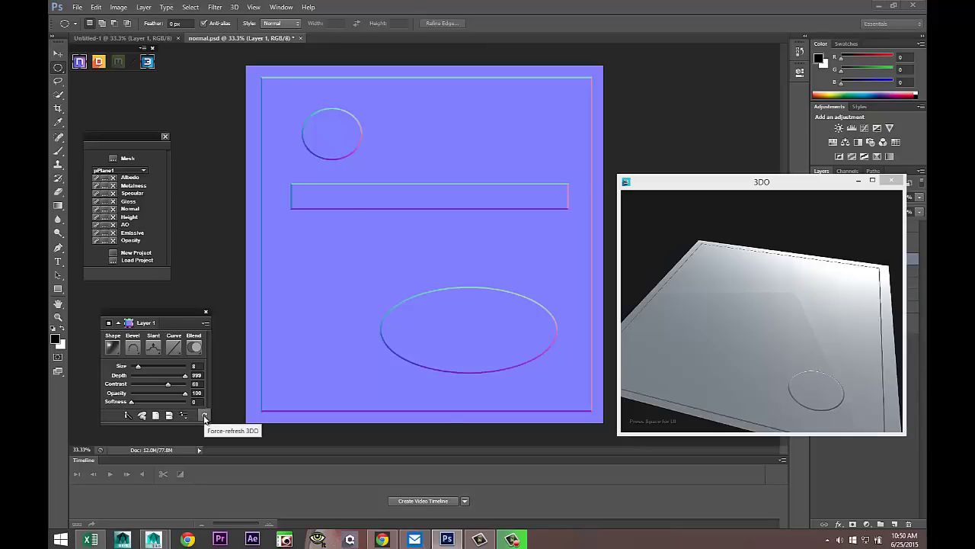
{"action": "left_click", "coordinate": [204, 416]}
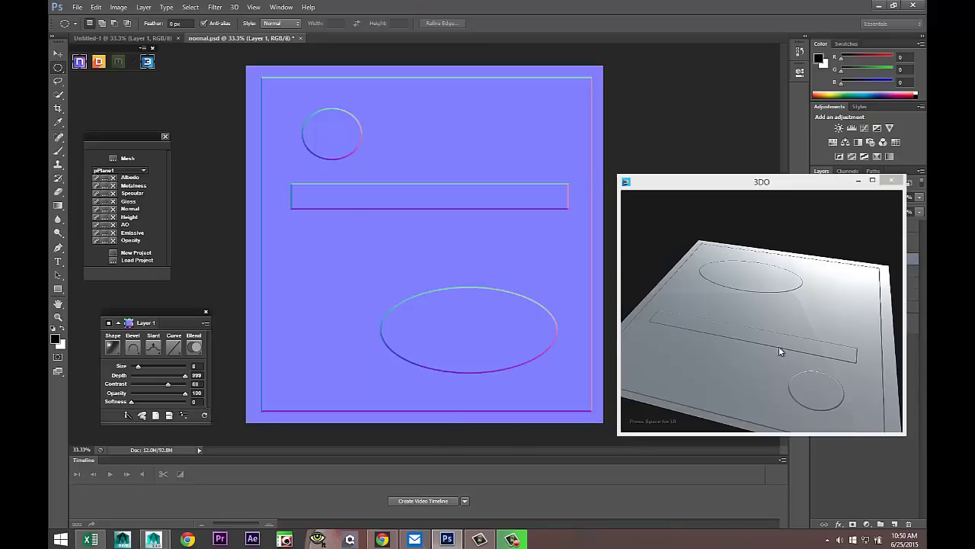
{"action": "left_click_drag", "start_coordinate": [738, 330], "coordinate": [826, 330]}
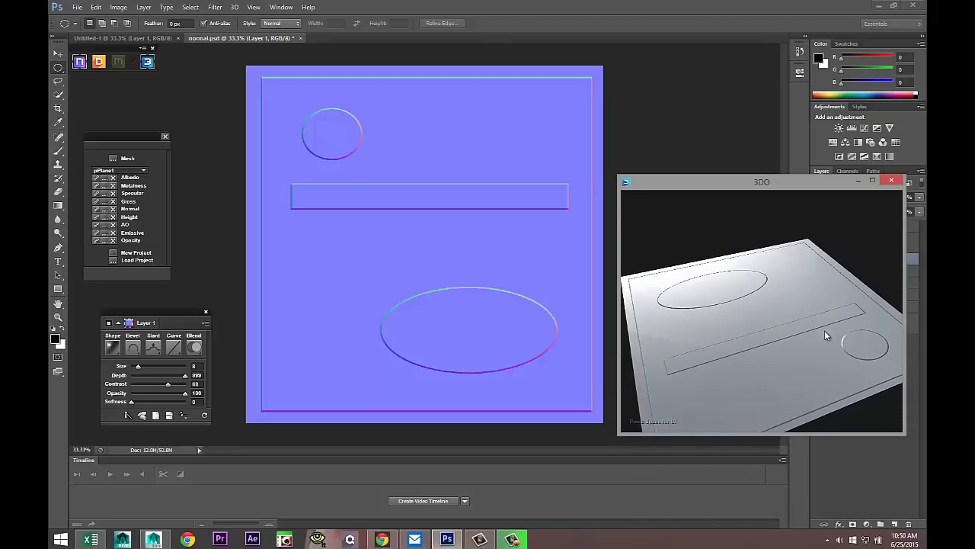
Save the normal map to the Desktop as planenormal.tga in Targa format at 24 bits/pixel.
{"action": "left_click", "coordinate": [75, 8]}
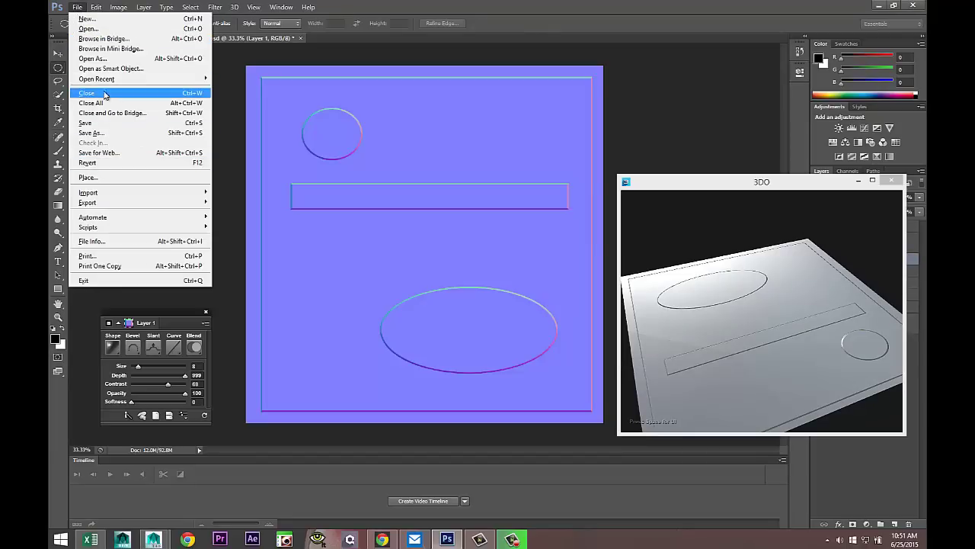
{"action": "left_click", "coordinate": [114, 132]}
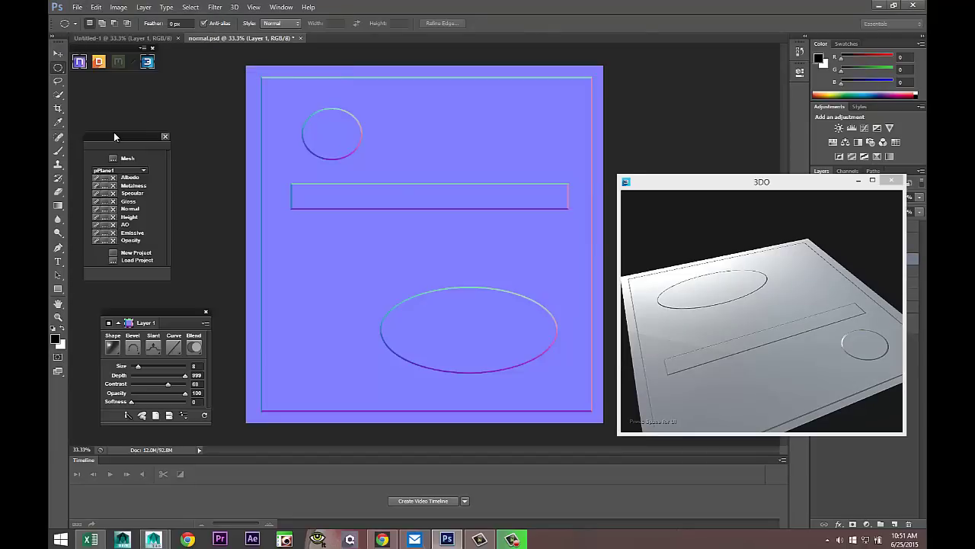
{"action": "left_click", "coordinate": [573, 300]}
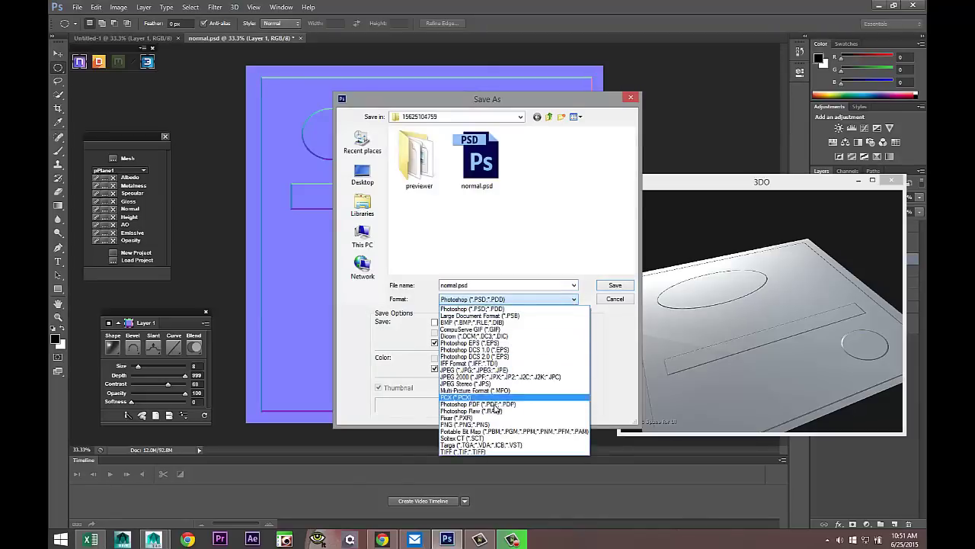
{"action": "left_click", "coordinate": [487, 444]}
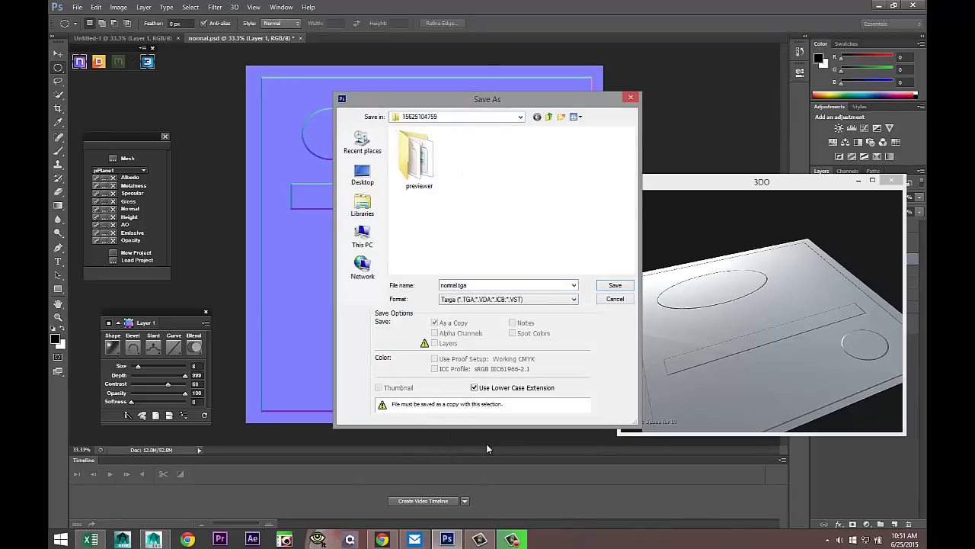
{"action": "left_click_drag", "start_coordinate": [491, 285], "coordinate": [400, 281]}
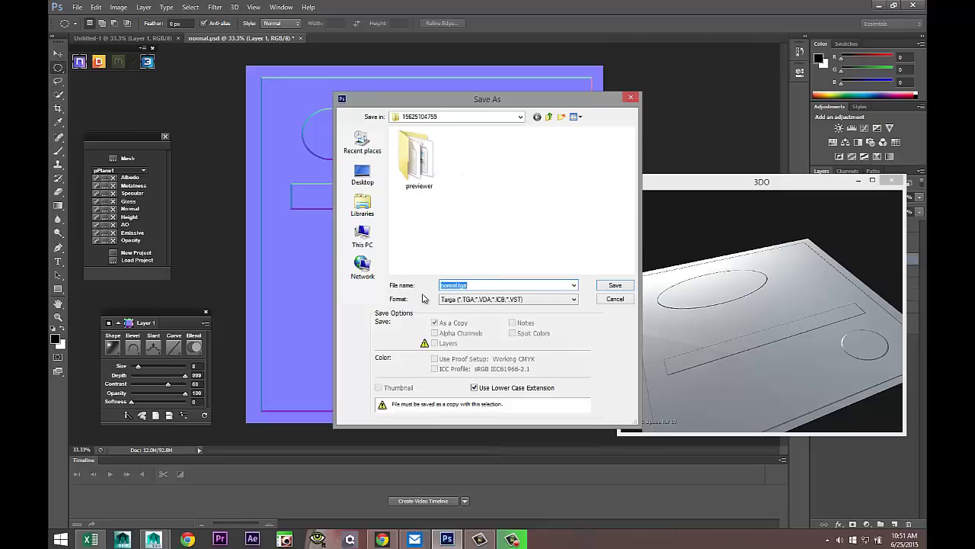
{"action": "type", "text": "plane"}
{"action": "left_click", "coordinate": [362, 174]}
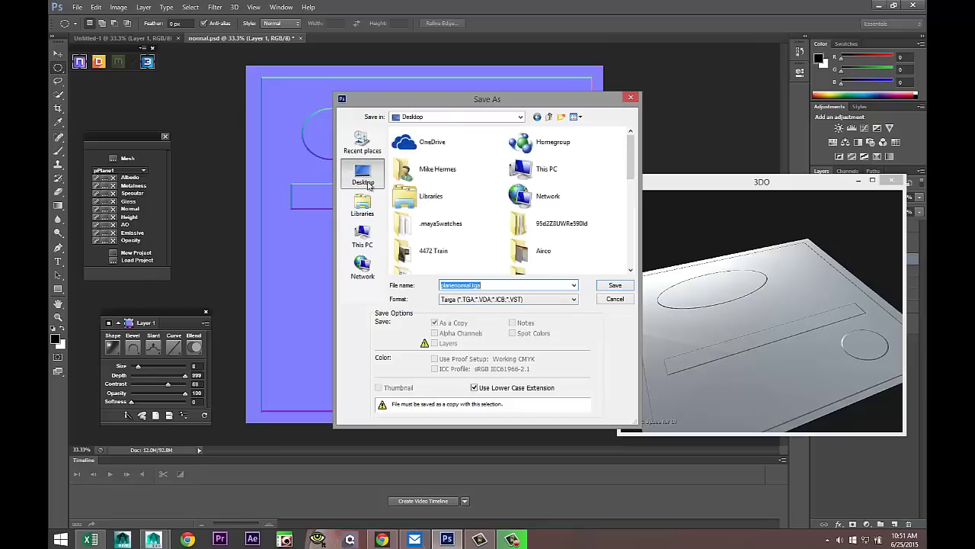
{"action": "left_click", "coordinate": [615, 287]}
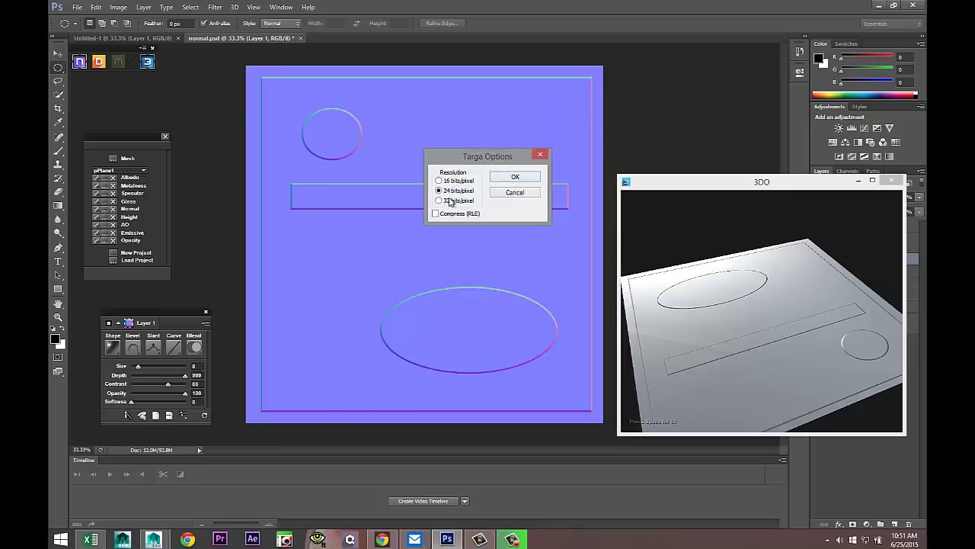
{"action": "left_click", "coordinate": [513, 176]}
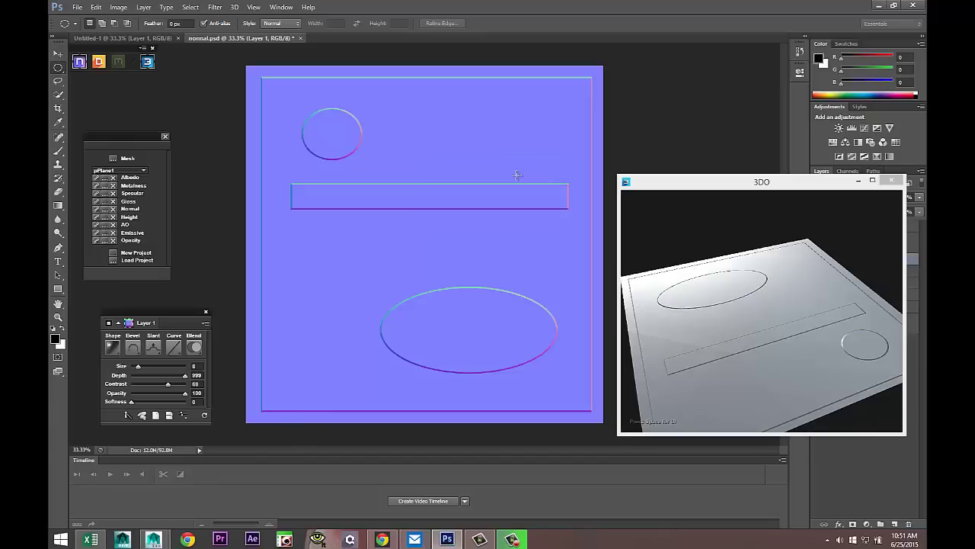
Back in Maya, close the floating nDo texture panel and switch the plane to Object Mode.
{"action": "key", "text": "alt+Tab"}
{"action": "key", "text": "alt+Tab"}
{"action": "key", "text": "alt+Tab"}
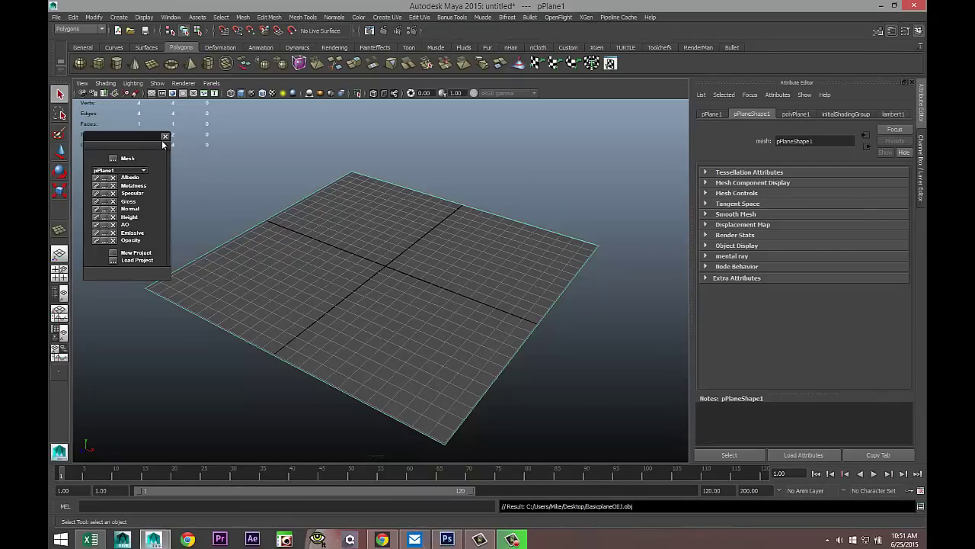
{"action": "left_click", "coordinate": [165, 137]}
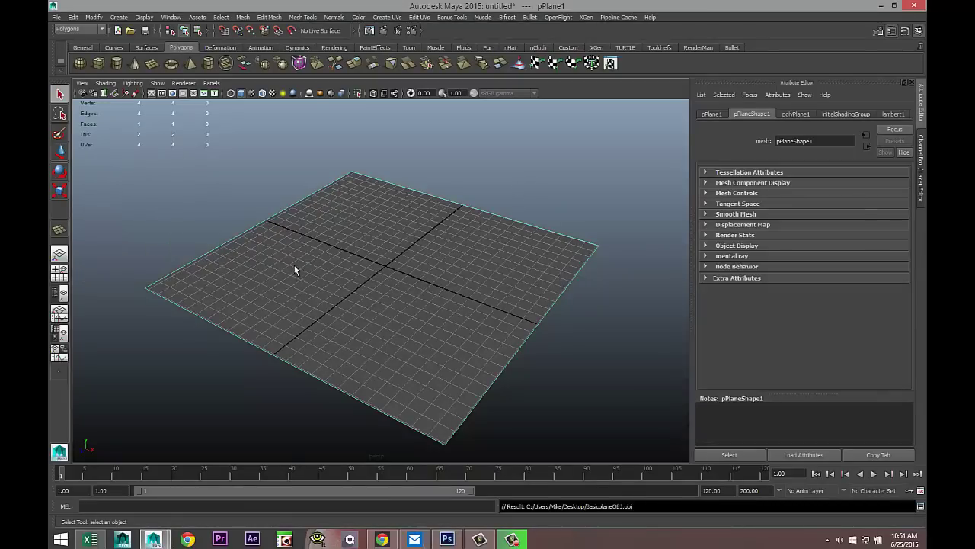
{"action": "left_click_drag", "start_coordinate": [345, 285], "coordinate": [375, 214]}
{"action": "right_click", "coordinate": [375, 215]}
{"action": "left_click", "coordinate": [406, 203]}
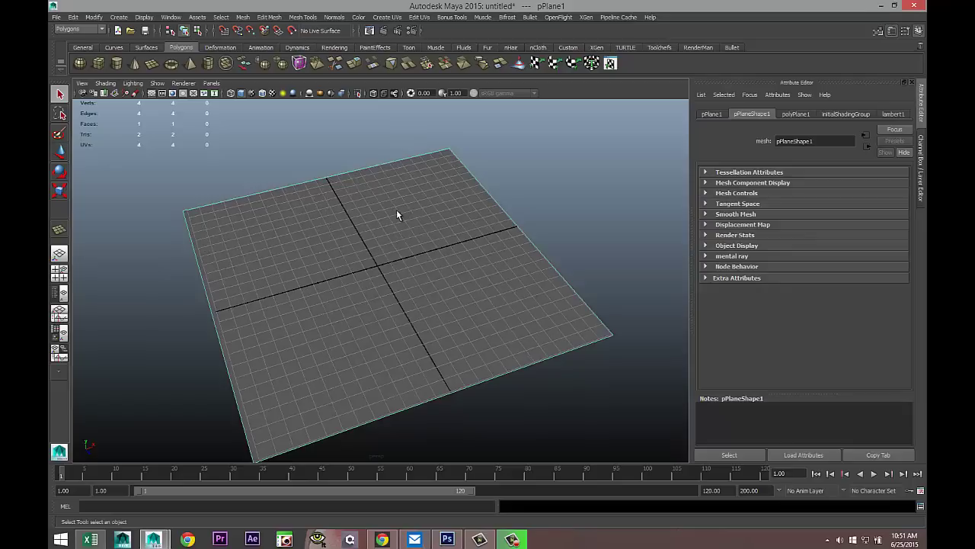
Assign a new Blinn material, blinn1, to the plane.
{"action": "right_click", "coordinate": [366, 238]}
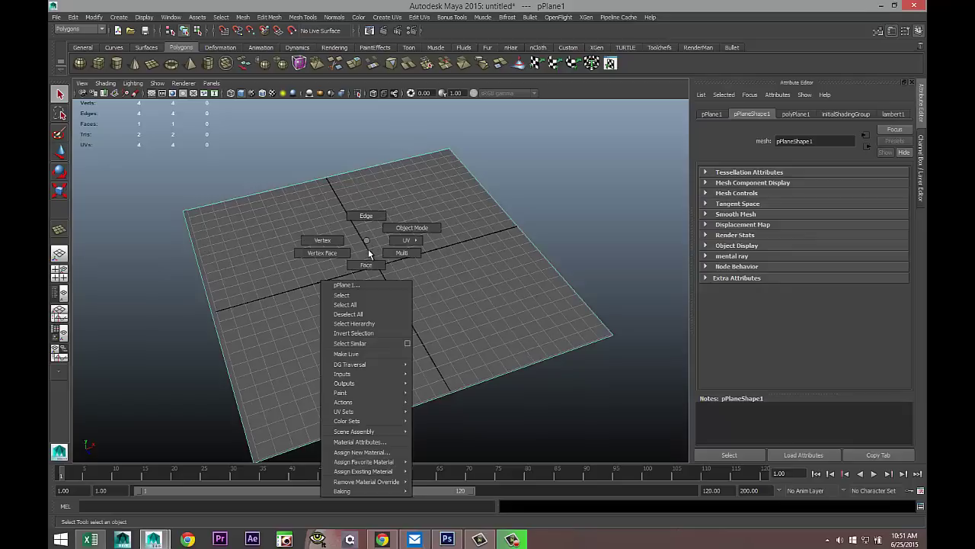
{"action": "left_click", "coordinate": [387, 455]}
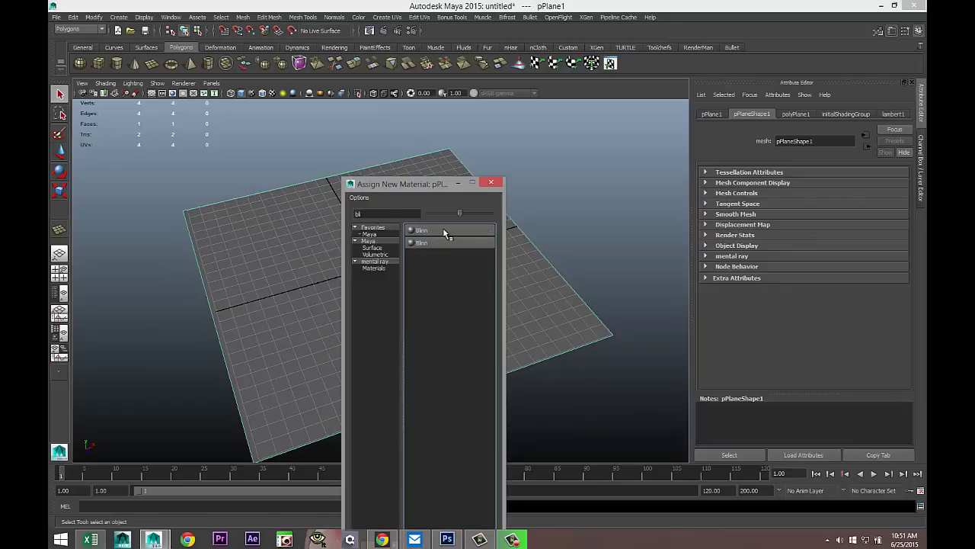
{"action": "left_click", "coordinate": [439, 231]}
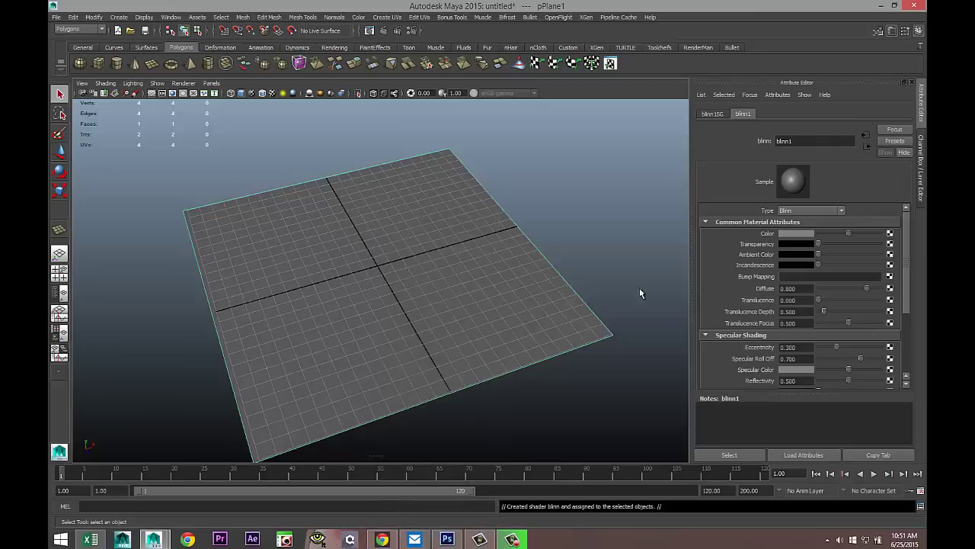
Make blinn1's colour yellow from Color History and bring up render nodes for Bump Mapping.
{"action": "left_click", "coordinate": [805, 234]}
{"action": "left_click", "coordinate": [765, 208]}
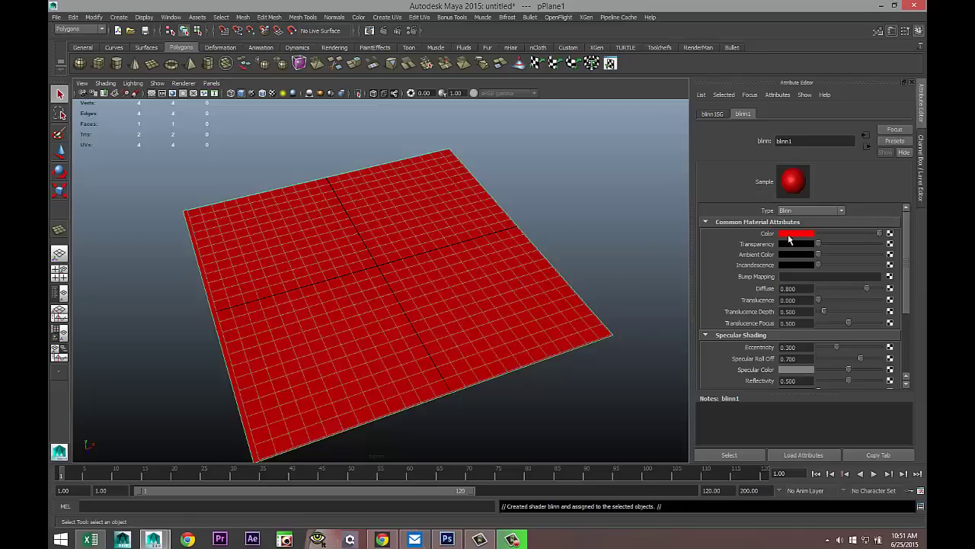
{"action": "left_click", "coordinate": [791, 236]}
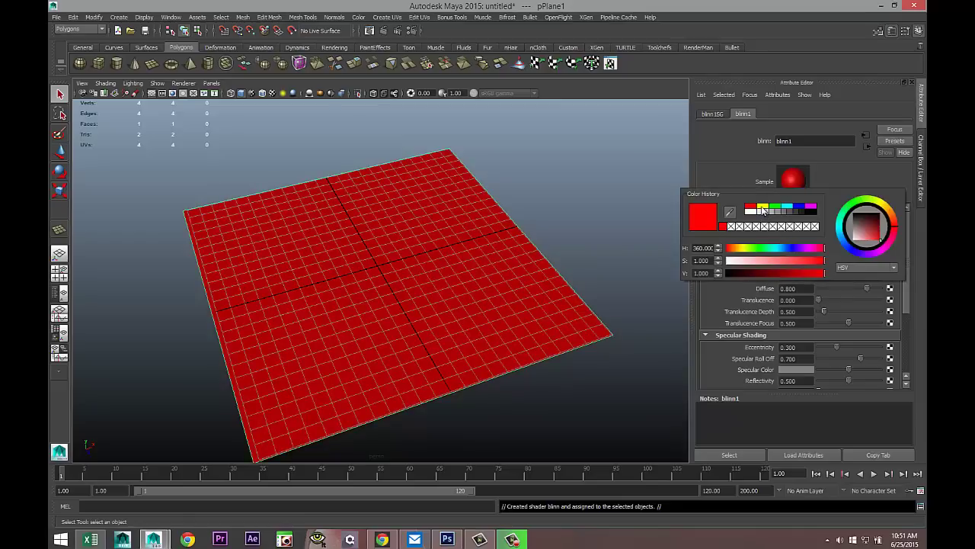
{"action": "left_click", "coordinate": [763, 210]}
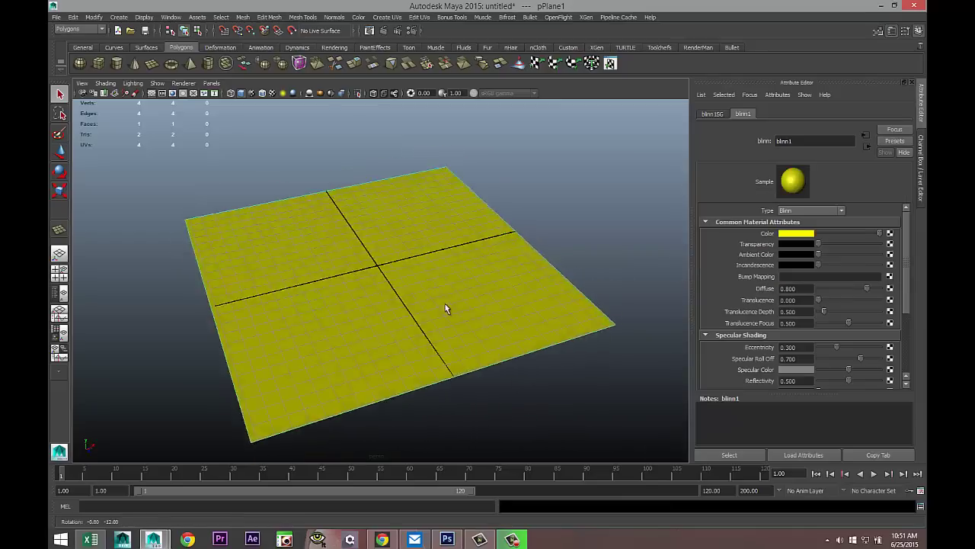
{"action": "mouse_move", "coordinate": [447, 303]}
{"action": "left_mouse_down"}
{"action": "mouse_move", "coordinate": [466, 302]}
{"action": "mouse_move", "coordinate": [460, 293]}
{"action": "left_mouse_up"}
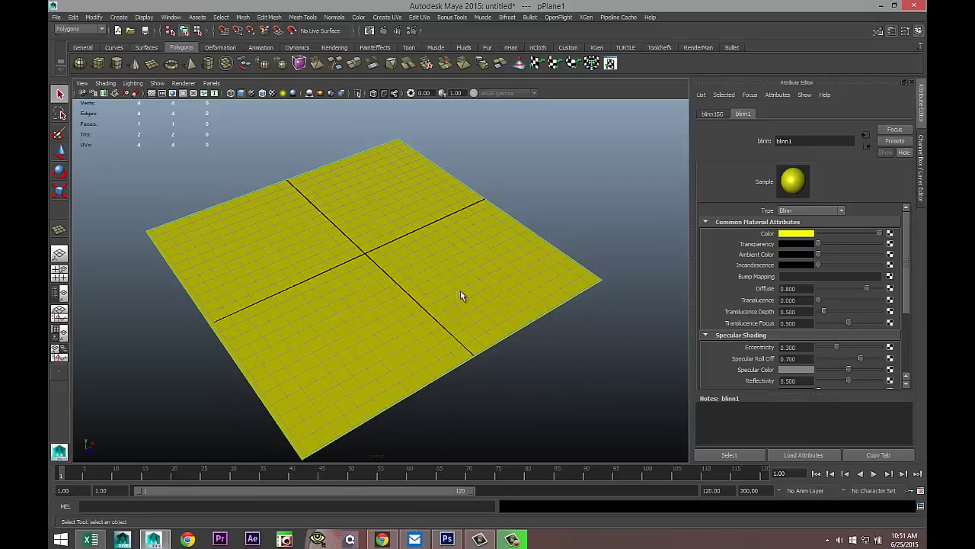
{"action": "left_click", "coordinate": [889, 277]}
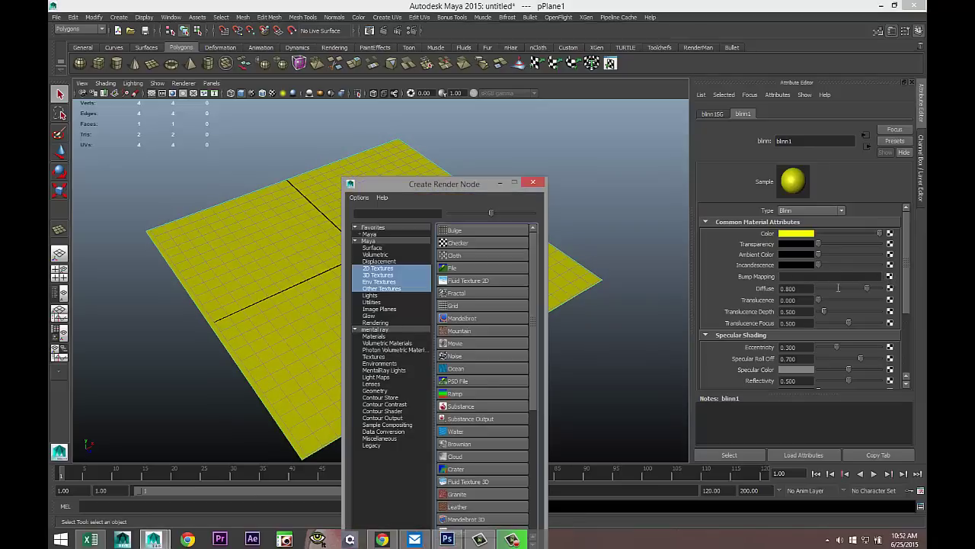
Create a File texture for the bump and load Desktop/planenormal.tga into file1.
{"action": "left_click", "coordinate": [472, 272]}
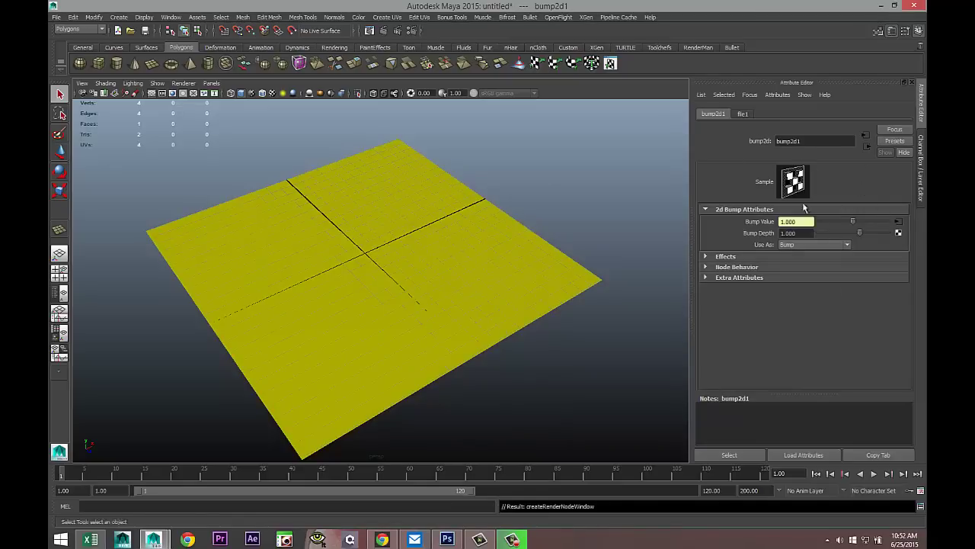
{"action": "left_click", "coordinate": [744, 115]}
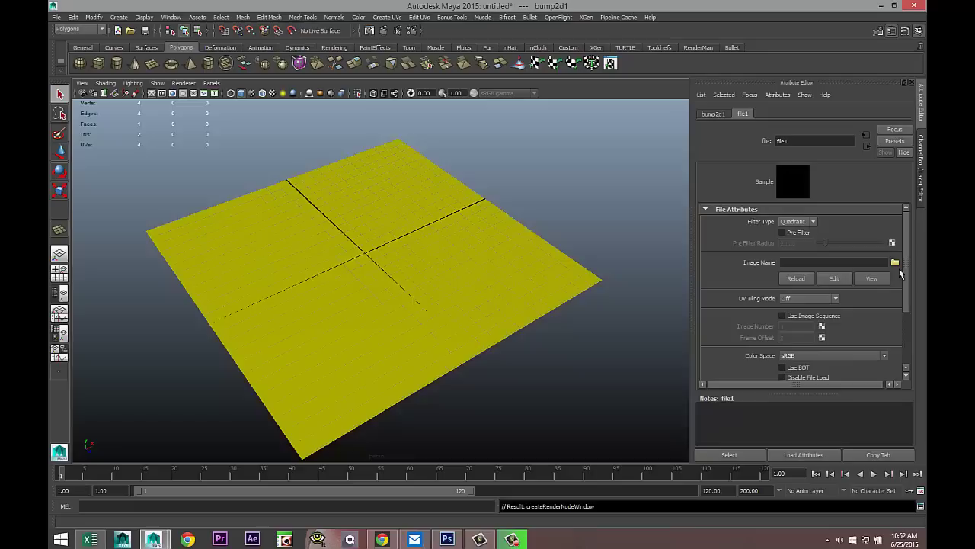
{"action": "left_click", "coordinate": [895, 262]}
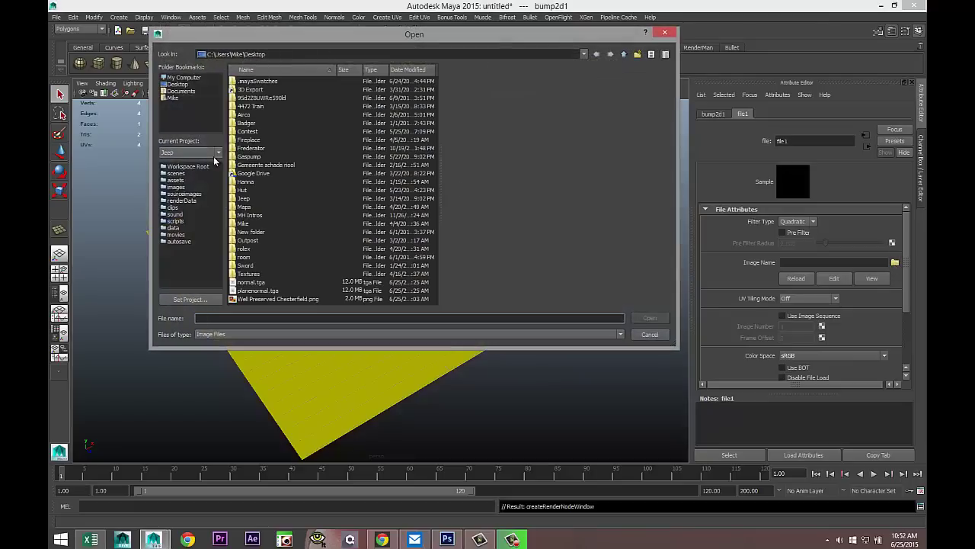
{"action": "left_click", "coordinate": [183, 86]}
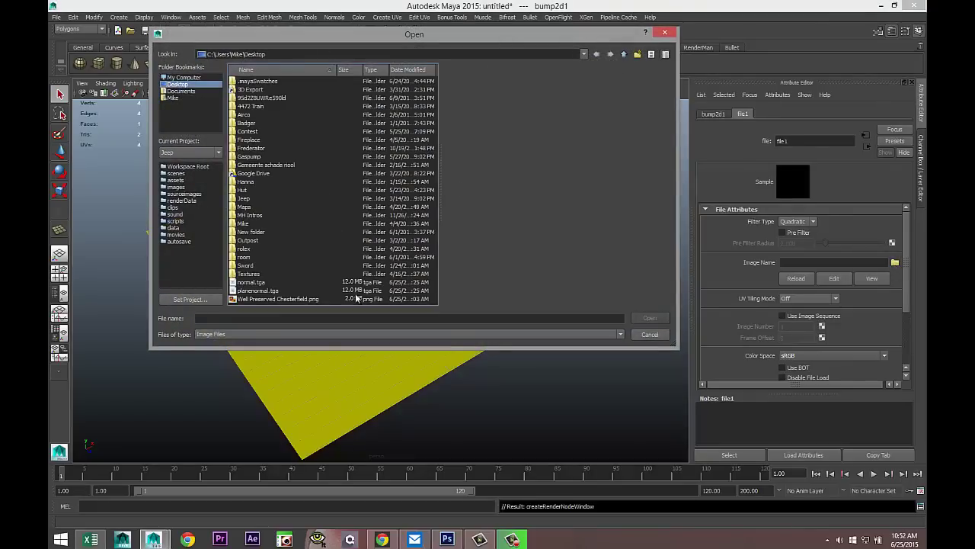
{"action": "left_click", "coordinate": [265, 292]}
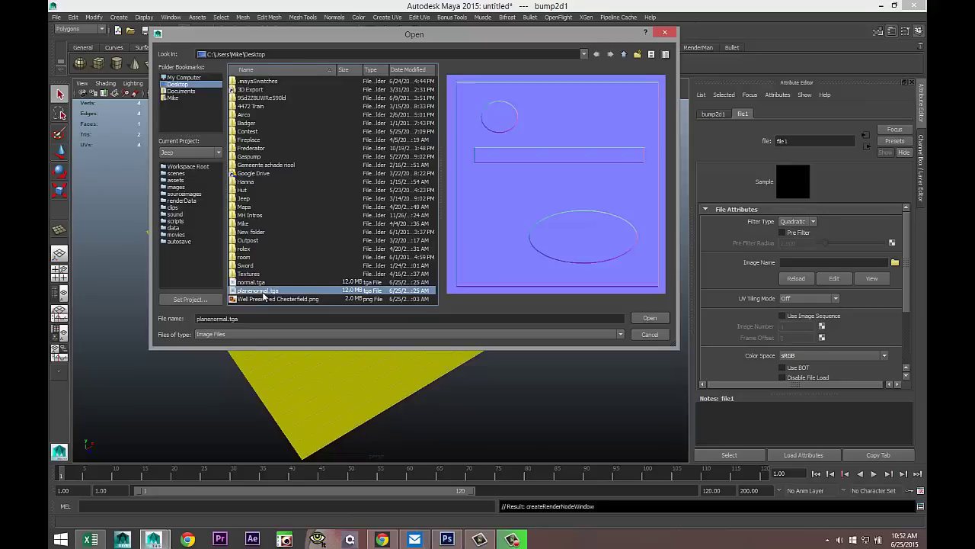
{"action": "left_click", "coordinate": [649, 318]}
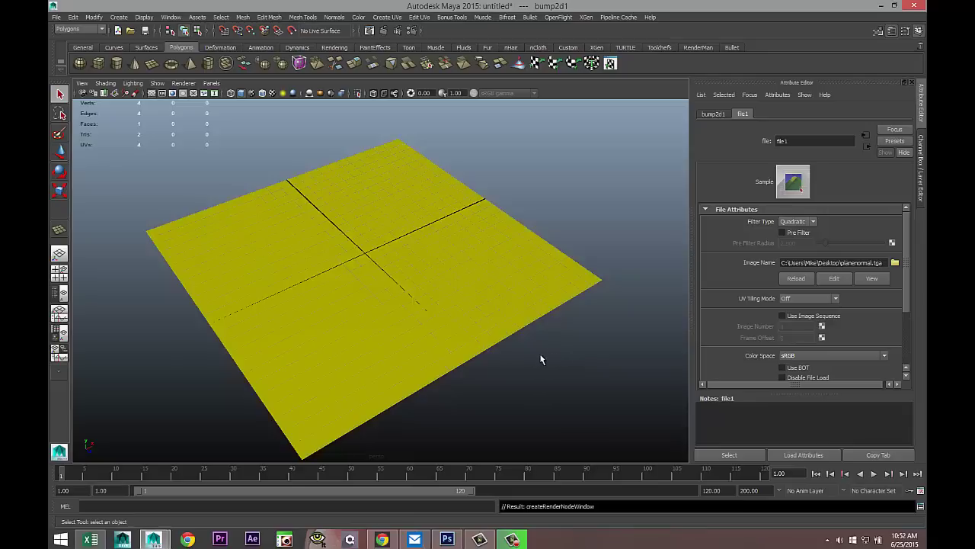
{"action": "left_click", "coordinate": [713, 114]}
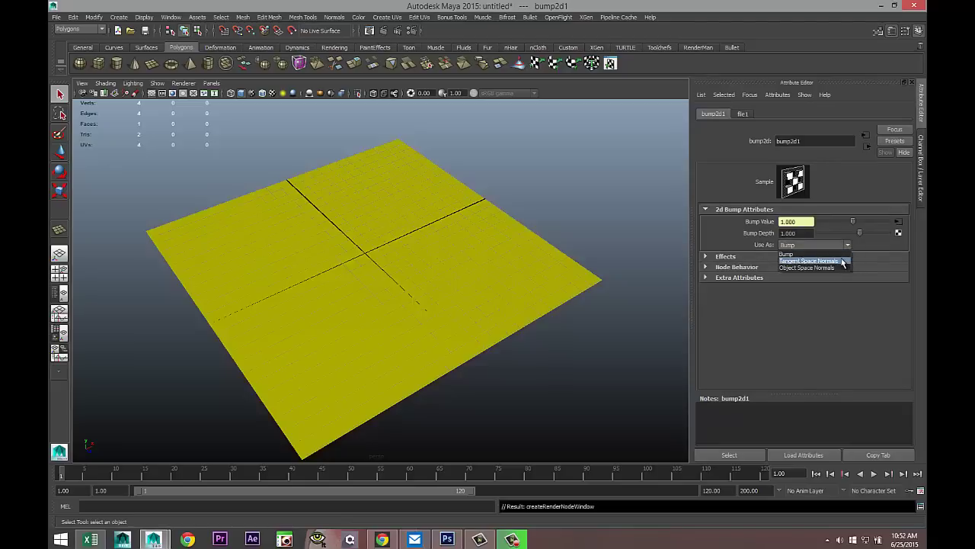
{"action": "left_click", "coordinate": [842, 261]}
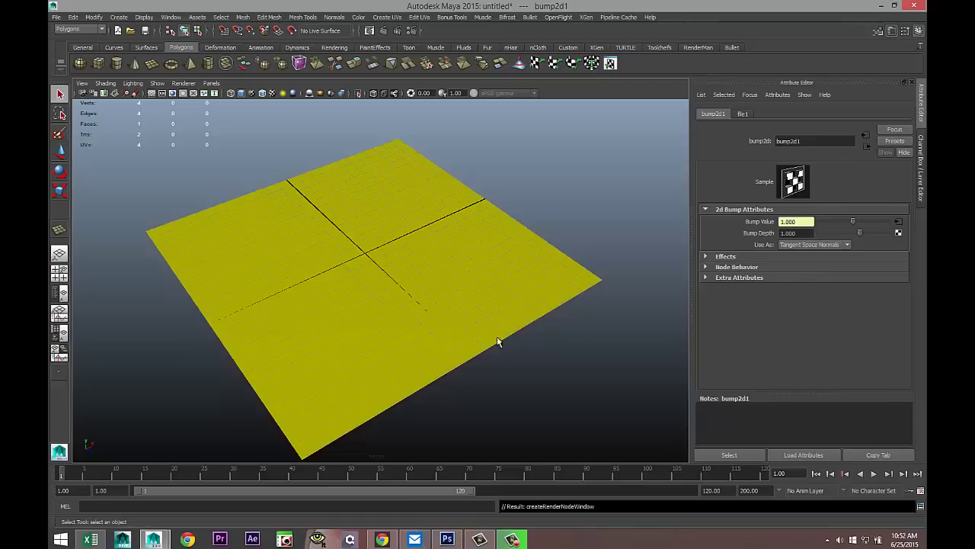
{"action": "left_click_drag", "start_coordinate": [484, 354], "coordinate": [518, 353]}
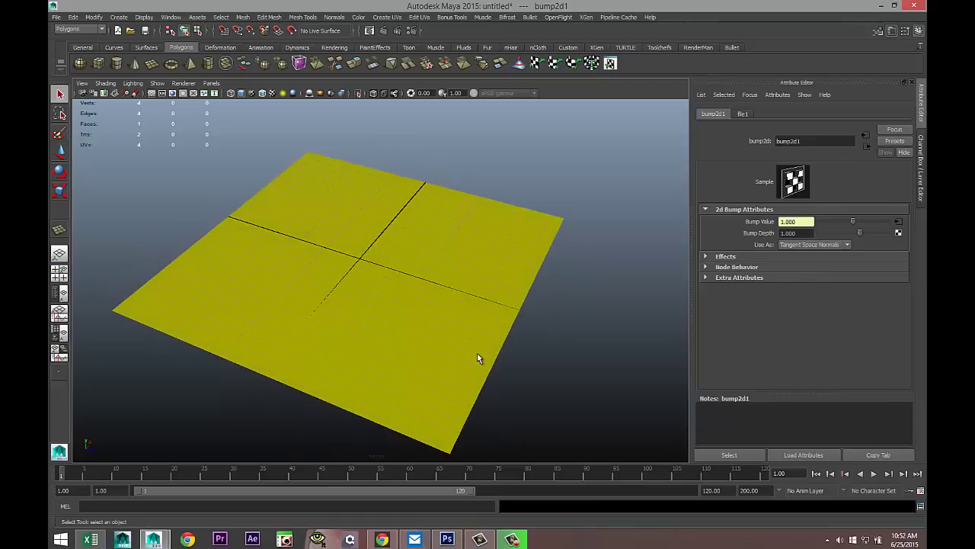
{"action": "left_click", "coordinate": [490, 368]}
{"action": "left_click", "coordinate": [499, 304]}
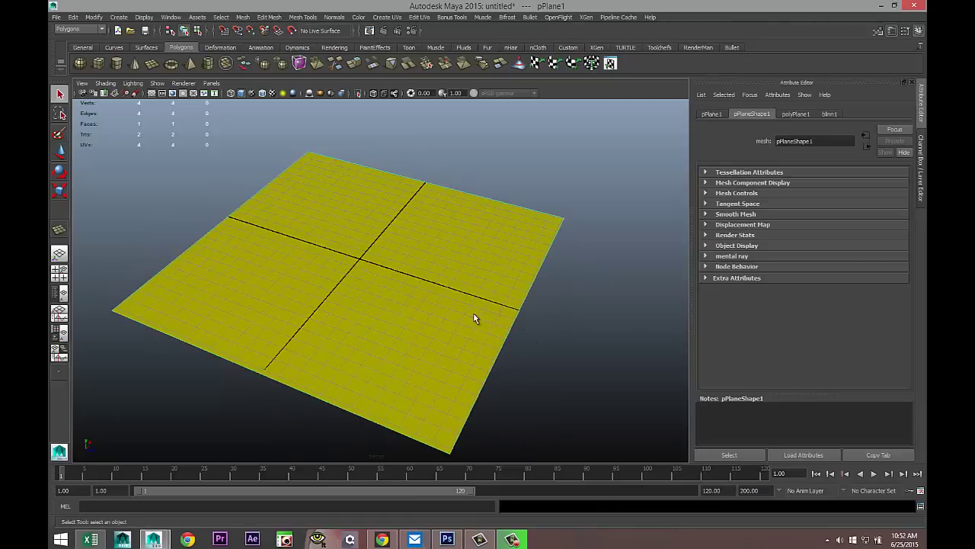
{"action": "key", "text": "w"}
{"action": "left_click_drag", "start_coordinate": [361, 219], "coordinate": [359, 185]}
{"action": "left_click_drag", "start_coordinate": [465, 308], "coordinate": [526, 304]}
{"action": "left_click", "coordinate": [273, 93]}
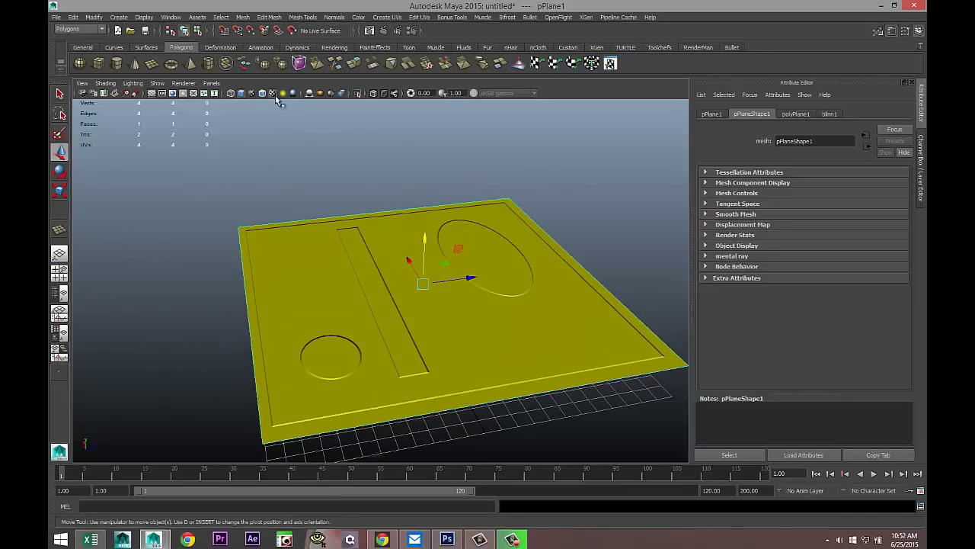
{"action": "left_click_drag", "start_coordinate": [271, 219], "coordinate": [428, 221]}
{"action": "scroll", "coordinate": [428, 221], "scroll_direction": "up", "scroll_amount": 5}
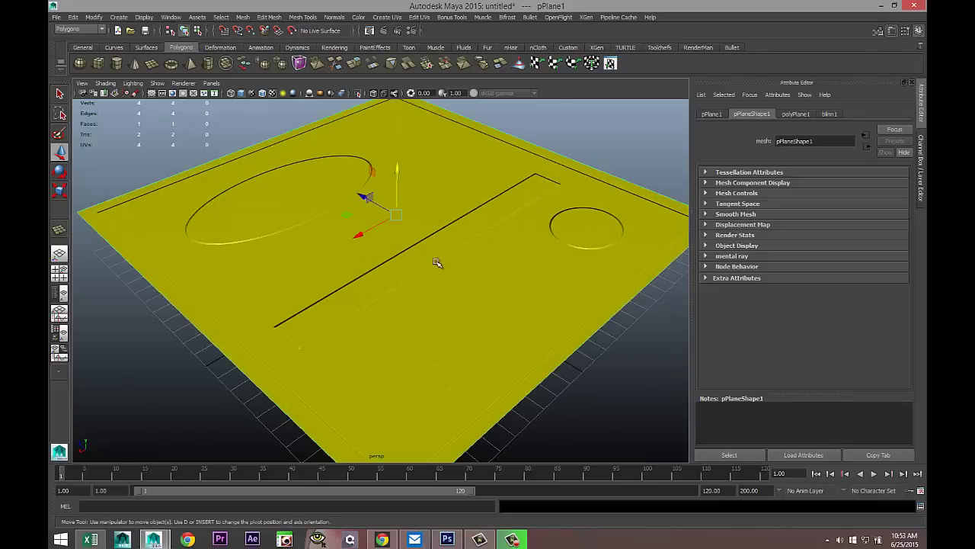
{"action": "scroll", "coordinate": [440, 279], "scroll_direction": "up", "scroll_amount": 2}
{"action": "scroll", "coordinate": [450, 290], "scroll_direction": "down", "scroll_amount": 3}
{"action": "scroll", "coordinate": [460, 301], "scroll_direction": "up", "scroll_amount": 2}
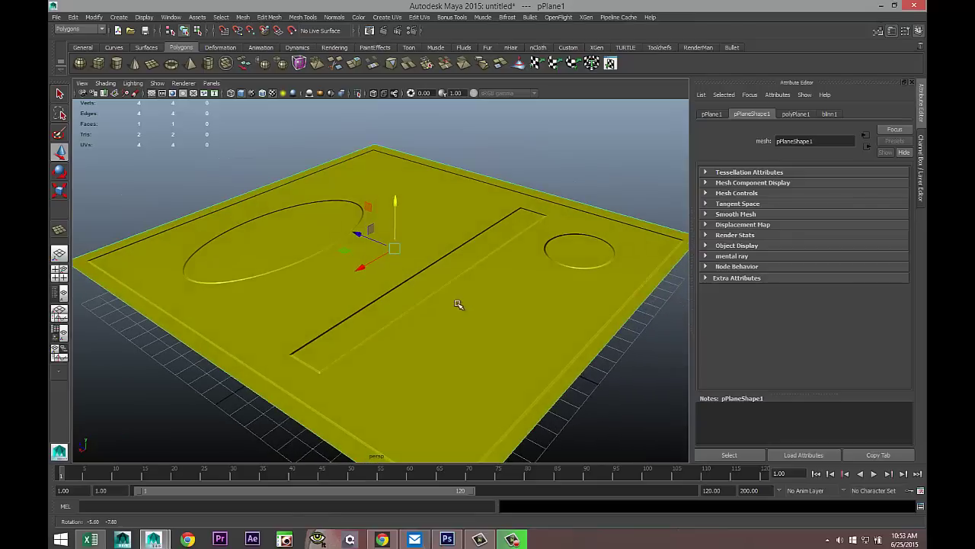
Add a point light above the plane and shade the view with all lights.
{"action": "left_click", "coordinate": [120, 18]}
{"action": "mouse_move", "coordinate": [174, 62]}
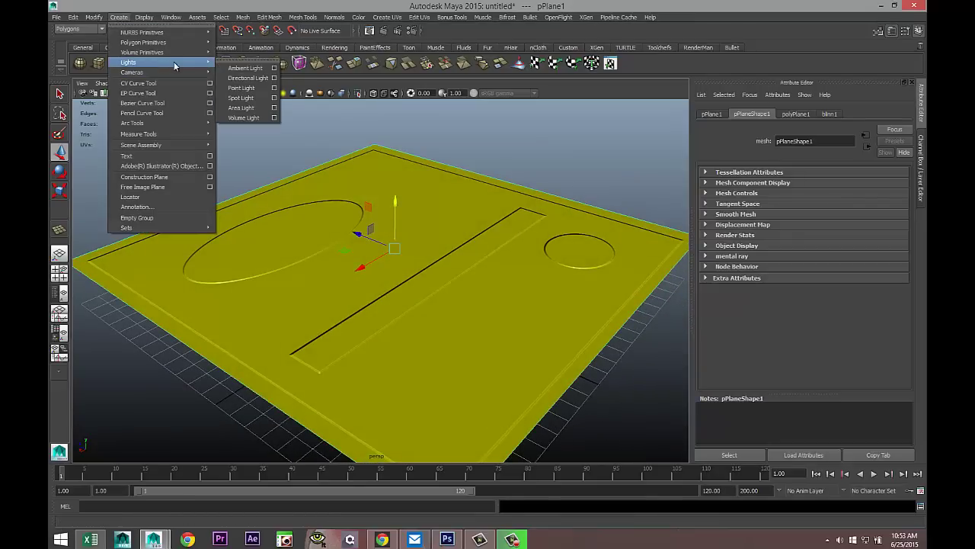
{"action": "left_click", "coordinate": [242, 88]}
{"action": "left_click_drag", "start_coordinate": [398, 248], "coordinate": [395, 128]}
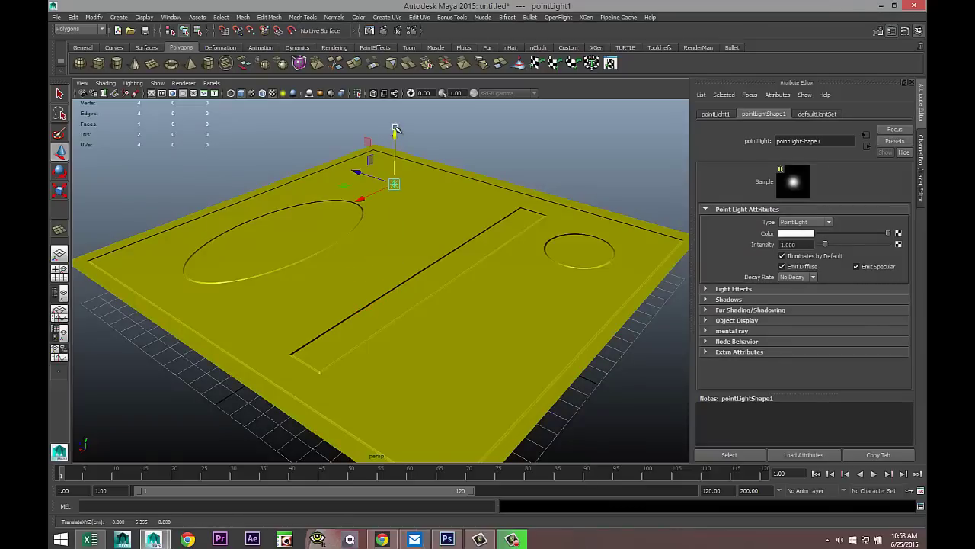
{"action": "key", "text": "7"}
{"action": "mouse_move", "coordinate": [356, 172]}
{"action": "left_mouse_down"}
{"action": "mouse_move", "coordinate": [261, 145]}
{"action": "mouse_move", "coordinate": [495, 279]}
{"action": "mouse_move", "coordinate": [304, 212]}
{"action": "mouse_move", "coordinate": [333, 243]}
{"action": "mouse_move", "coordinate": [396, 221]}
{"action": "mouse_move", "coordinate": [277, 285]}
{"action": "mouse_move", "coordinate": [495, 216]}
{"action": "mouse_move", "coordinate": [365, 279]}
{"action": "left_mouse_up"}
{"action": "scroll", "coordinate": [366, 273], "scroll_direction": "down", "scroll_amount": 5}
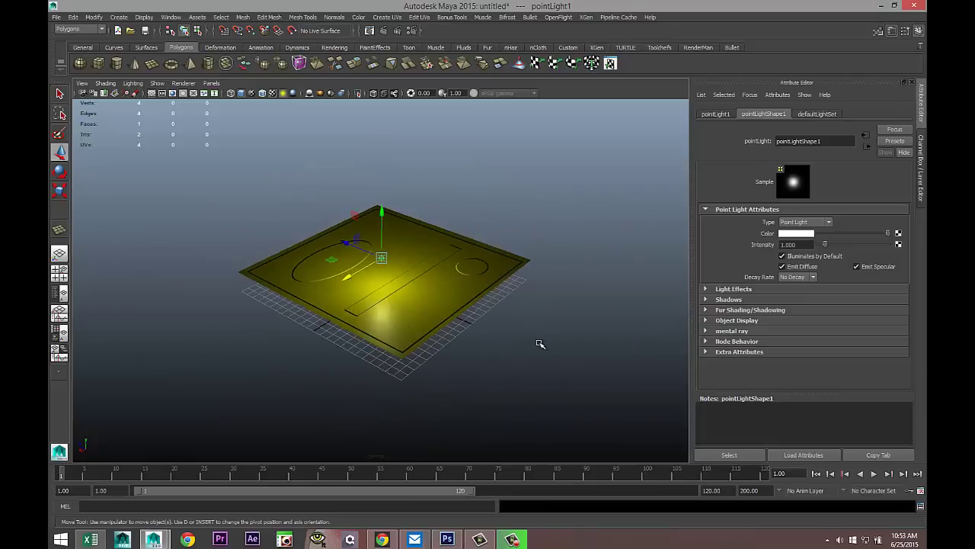
{"action": "left_click_drag", "start_coordinate": [541, 344], "coordinate": [409, 254]}
Select the plane and rotate it to stand roughly upright.
{"action": "right_click", "coordinate": [411, 255]}
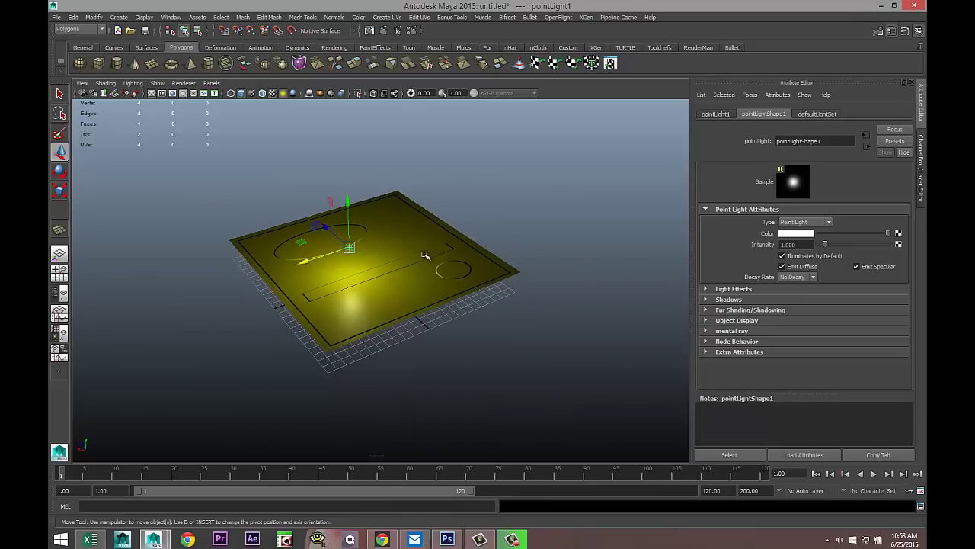
{"action": "left_click", "coordinate": [430, 267]}
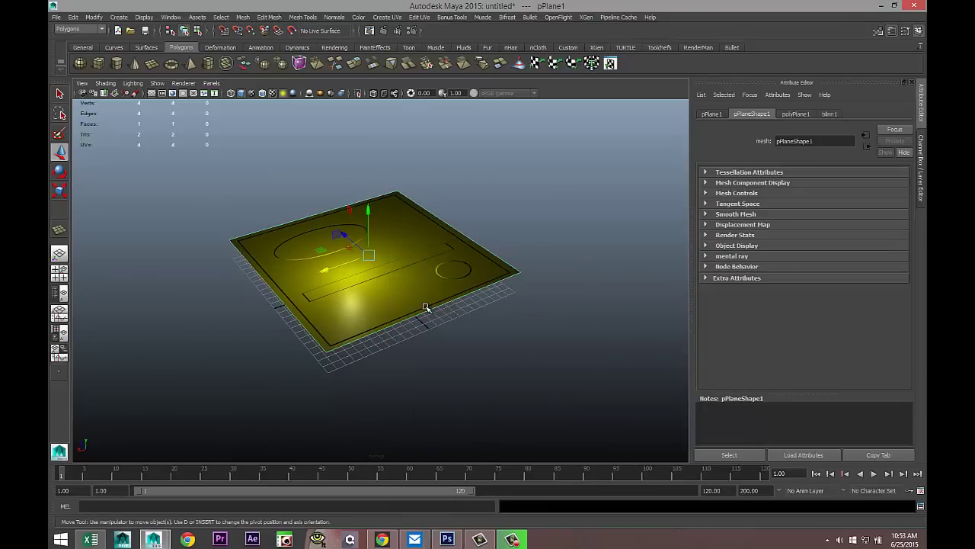
{"action": "key", "text": "e"}
{"action": "left_click_drag", "start_coordinate": [383, 234], "coordinate": [405, 284]}
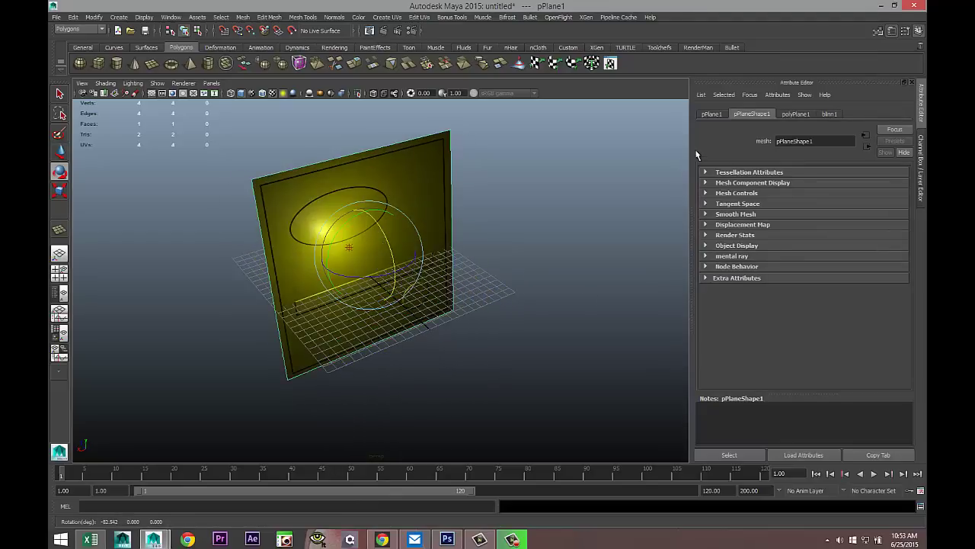
Set pPlane1's Rotate X to -90.
{"action": "left_click", "coordinate": [711, 114]}
{"action": "double_click", "coordinate": [813, 196]}
{"action": "type", "text": "-90"}
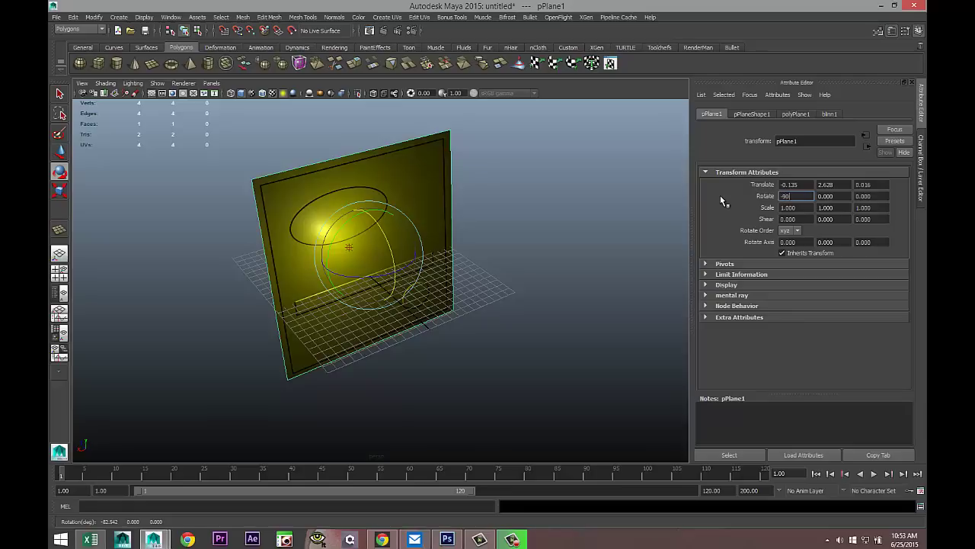
{"action": "key", "text": "Return"}
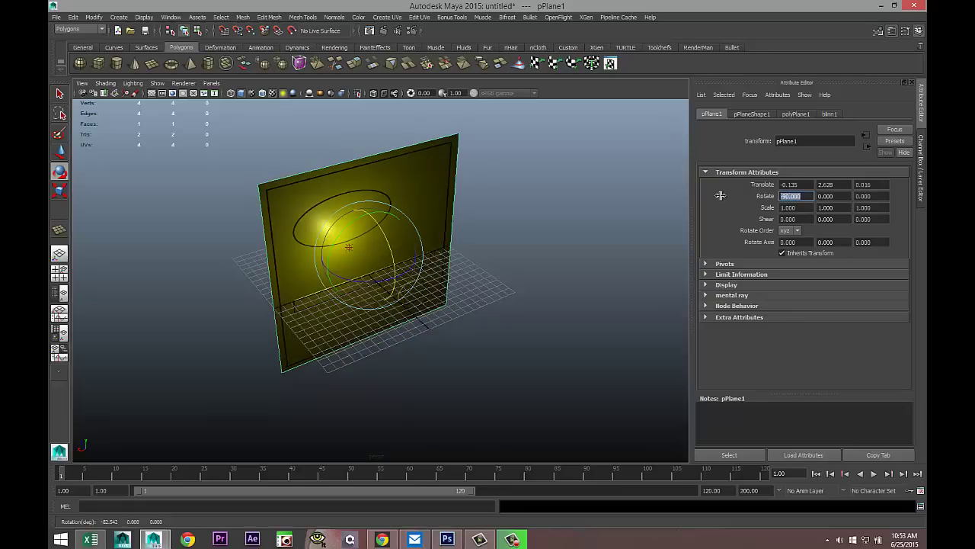
Switch to Four View, frame the plane and maximize the front view.
{"action": "left_click", "coordinate": [61, 280]}
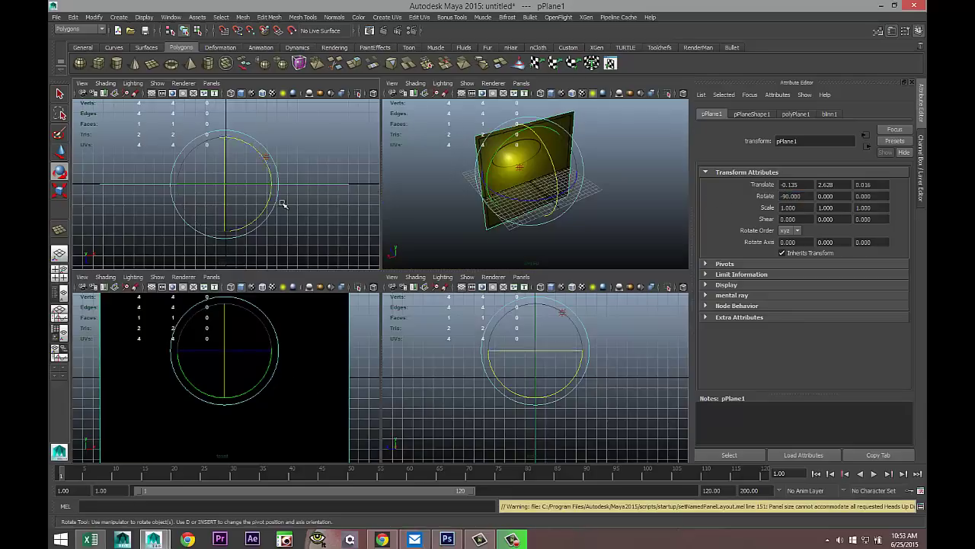
{"action": "key", "text": "f"}
{"action": "key", "text": "f"}
{"action": "key", "text": "f"}
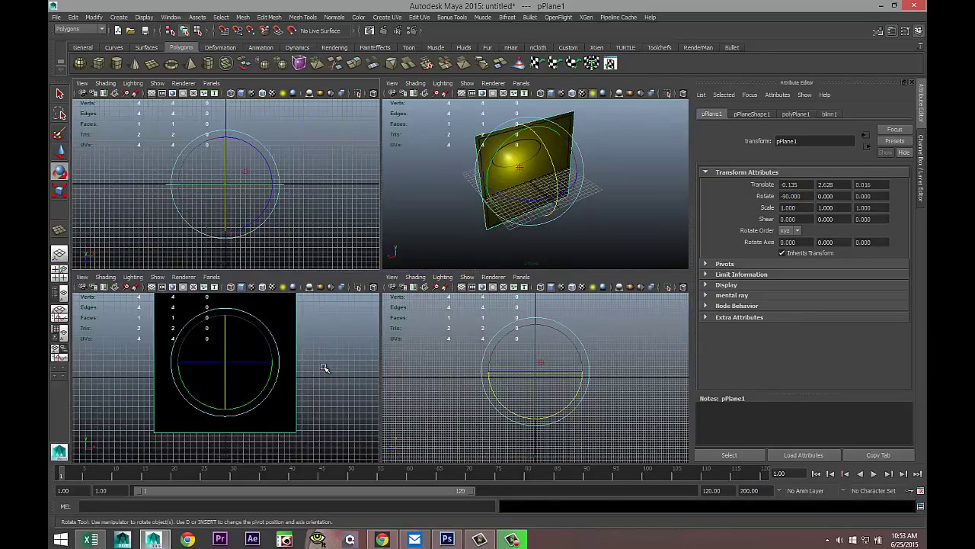
{"action": "key", "text": "space"}
{"action": "scroll", "coordinate": [331, 370], "scroll_direction": "up", "scroll_amount": 2}
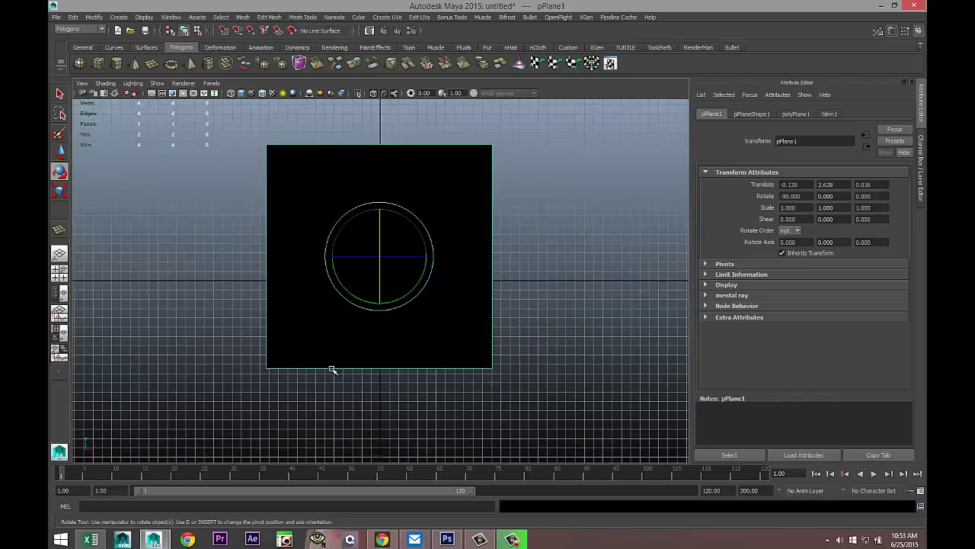
Duplicate the plane along X with Ctrl+D and Shift+D into a row of eight tiles.
{"action": "key", "text": "ctrl+d"}
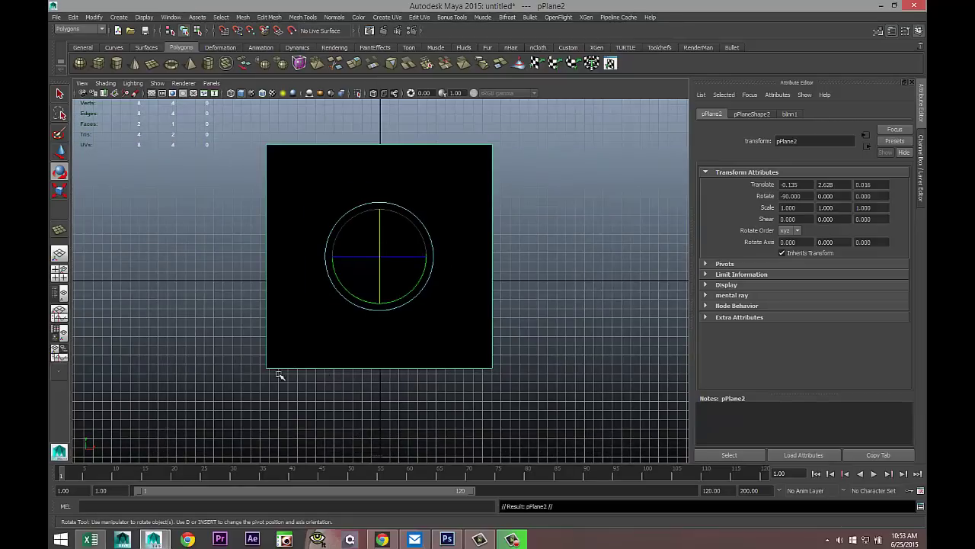
{"action": "key", "text": "w"}
{"action": "left_click_drag", "start_coordinate": [431, 255], "coordinate": [657, 288]}
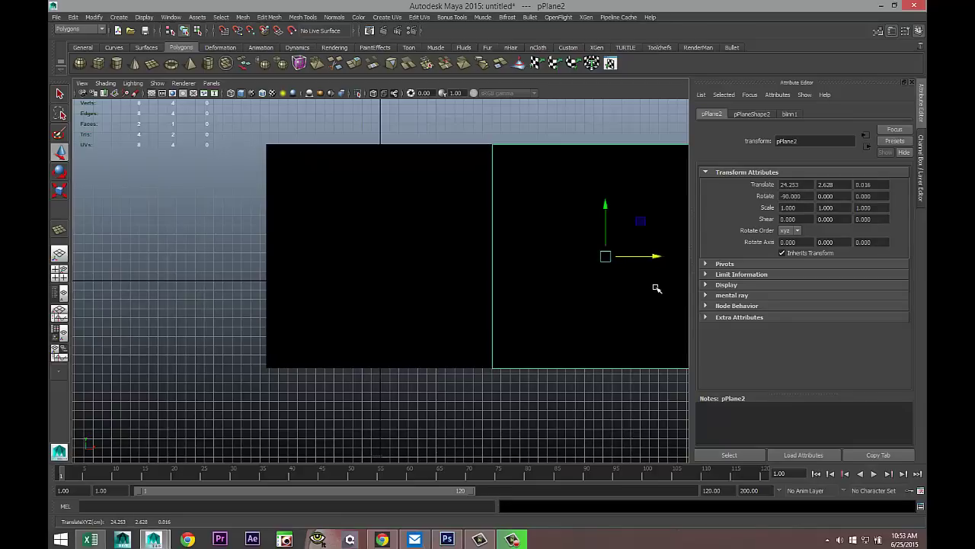
{"action": "left_click_drag", "start_coordinate": [524, 370], "coordinate": [338, 347]}
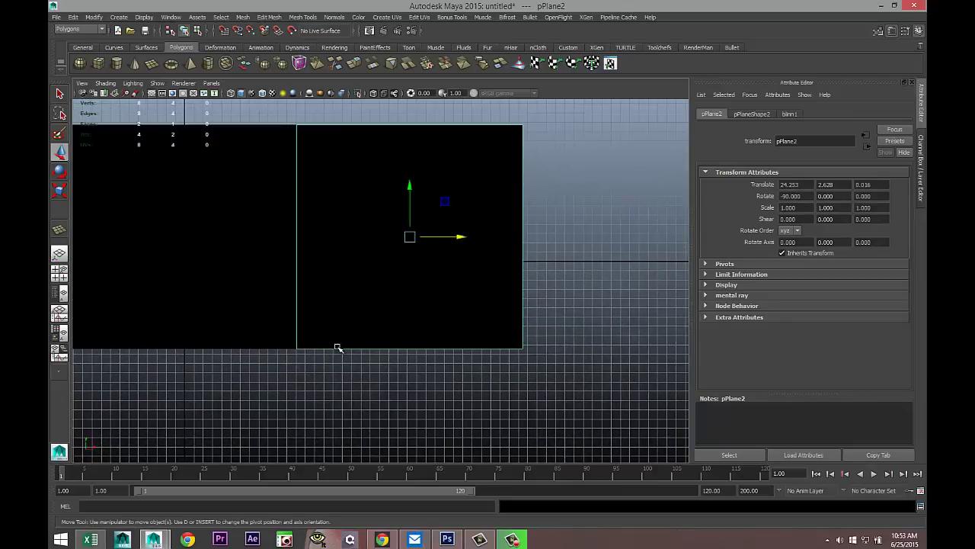
{"action": "key", "text": "shift+d"}
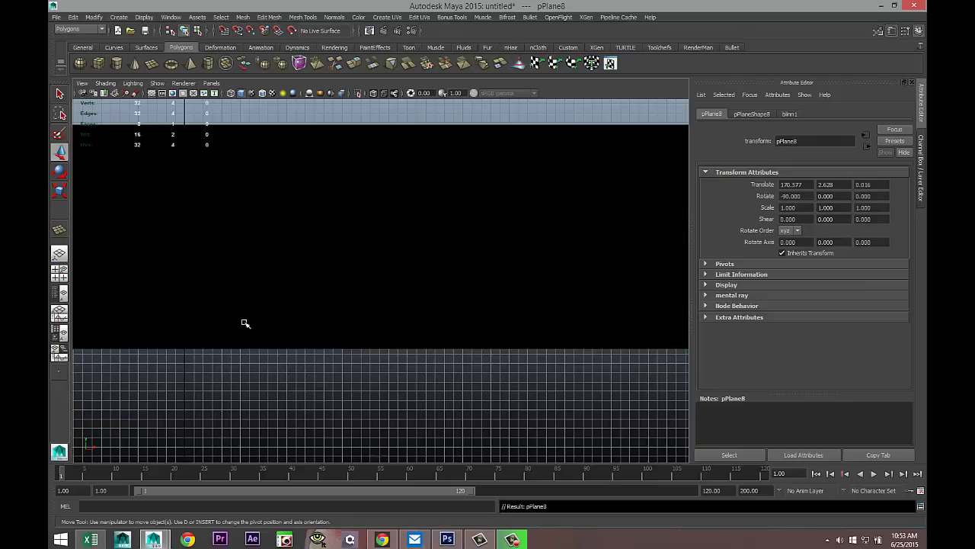
{"action": "left_click", "coordinate": [61, 279]}
{"action": "key", "text": "space"}
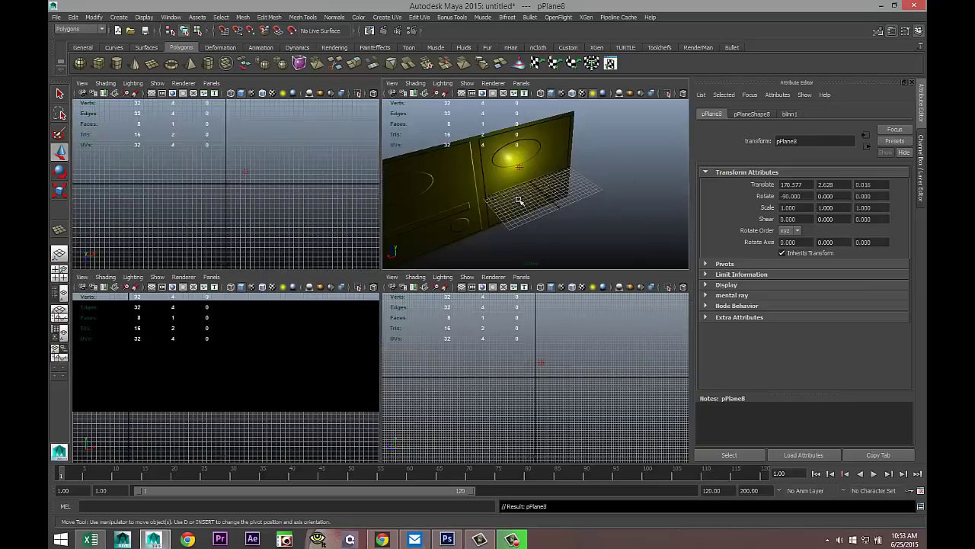
{"action": "scroll", "coordinate": [502, 253], "scroll_direction": "down", "scroll_amount": 5}
{"action": "left_click_drag", "start_coordinate": [495, 256], "coordinate": [455, 351]}
Duplicate the whole row and lift the copies along Y to form a second row.
{"action": "left_click_drag", "start_coordinate": [152, 212], "coordinate": [624, 418]}
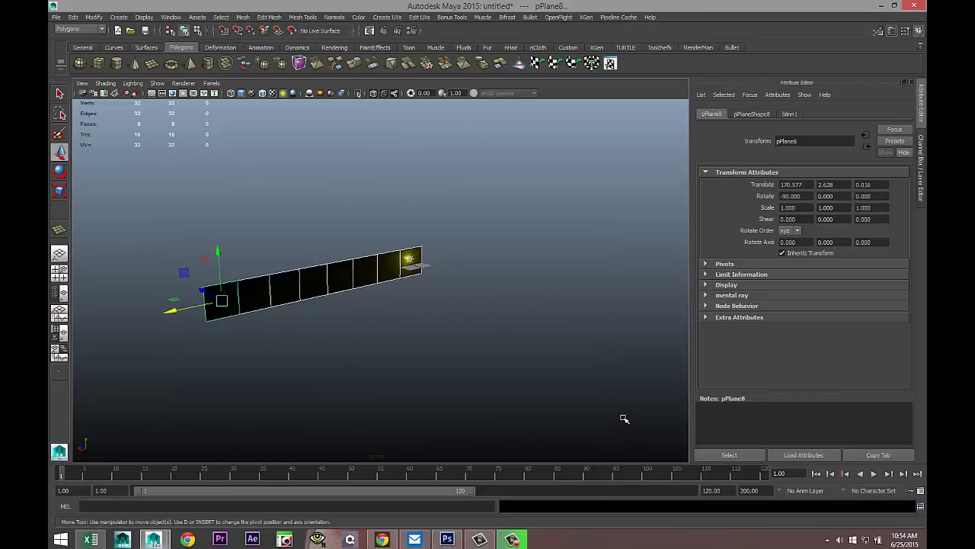
{"action": "key", "text": "ctrl+d"}
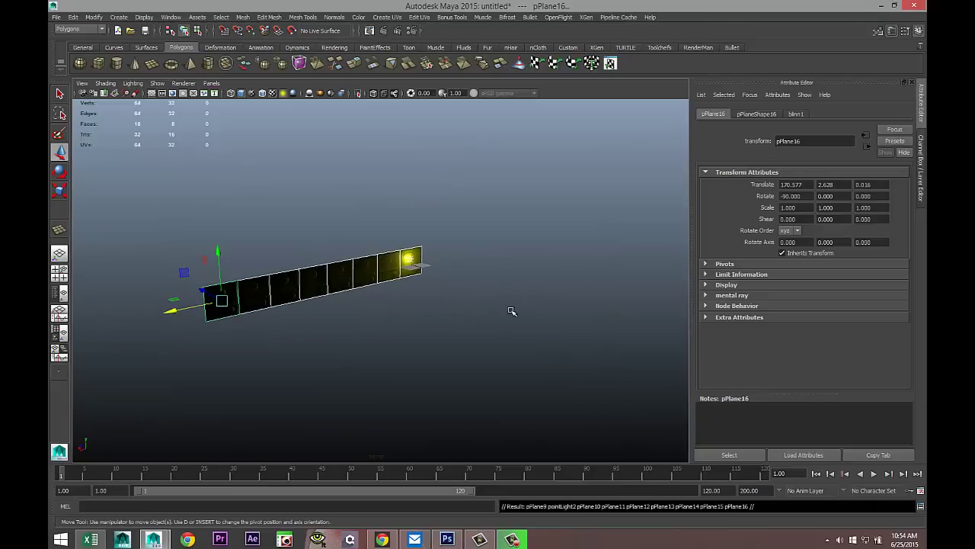
{"action": "left_click_drag", "start_coordinate": [219, 253], "coordinate": [224, 217]}
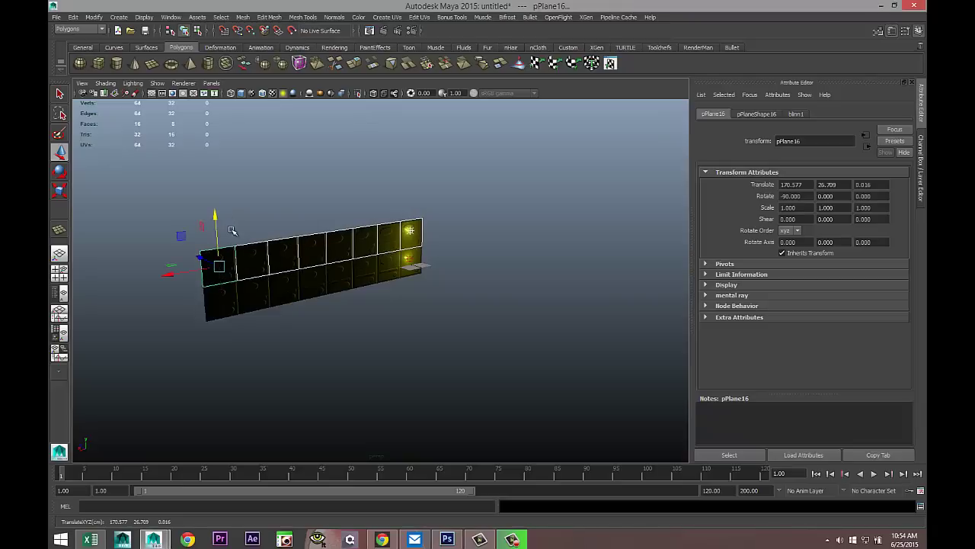
{"action": "scroll", "coordinate": [279, 298], "scroll_direction": "up", "scroll_amount": 5}
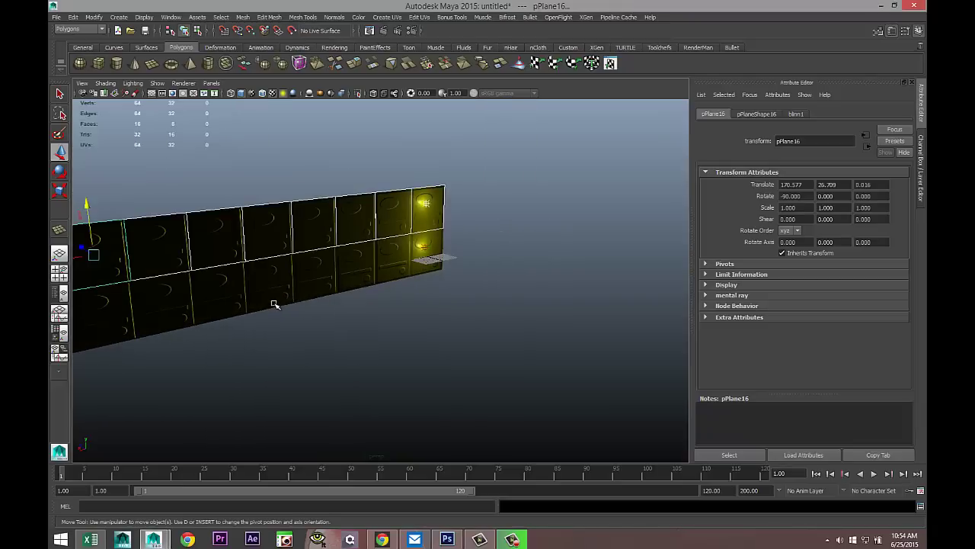
{"action": "left_click_drag", "start_coordinate": [272, 315], "coordinate": [394, 325]}
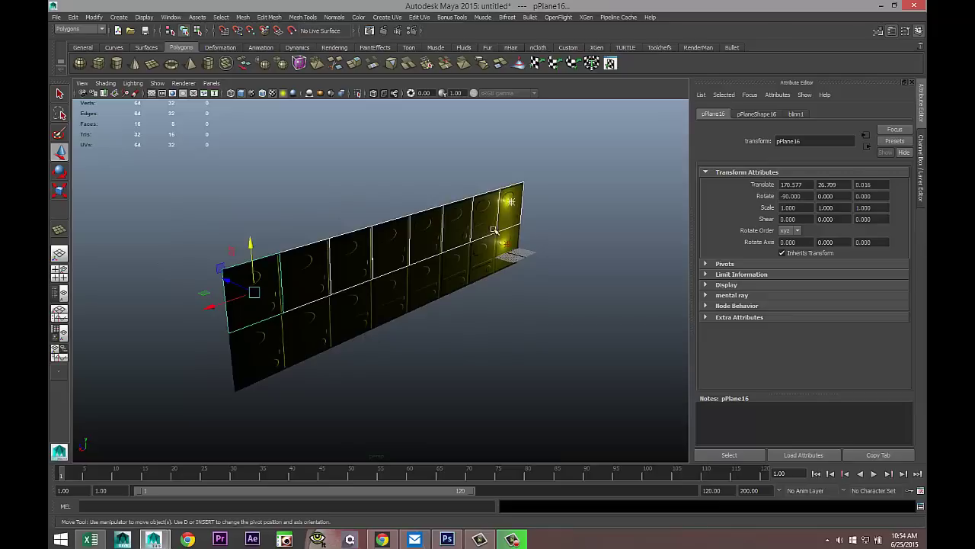
{"action": "left_click", "coordinate": [508, 245]}
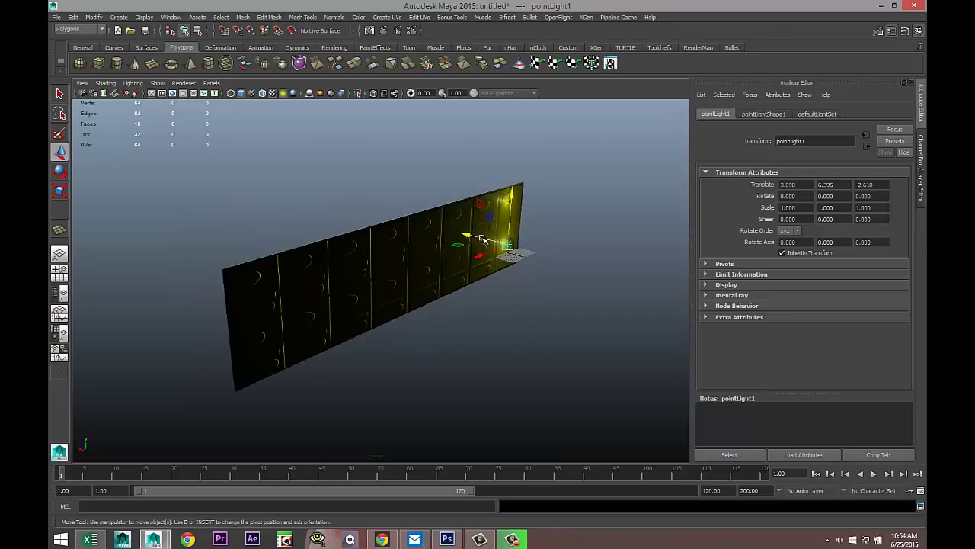
Move the point light in front of and above the wall, to X 117.727.
{"action": "left_click_drag", "start_coordinate": [469, 235], "coordinate": [577, 311]}
{"action": "left_click_drag", "start_coordinate": [631, 221], "coordinate": [640, 166]}
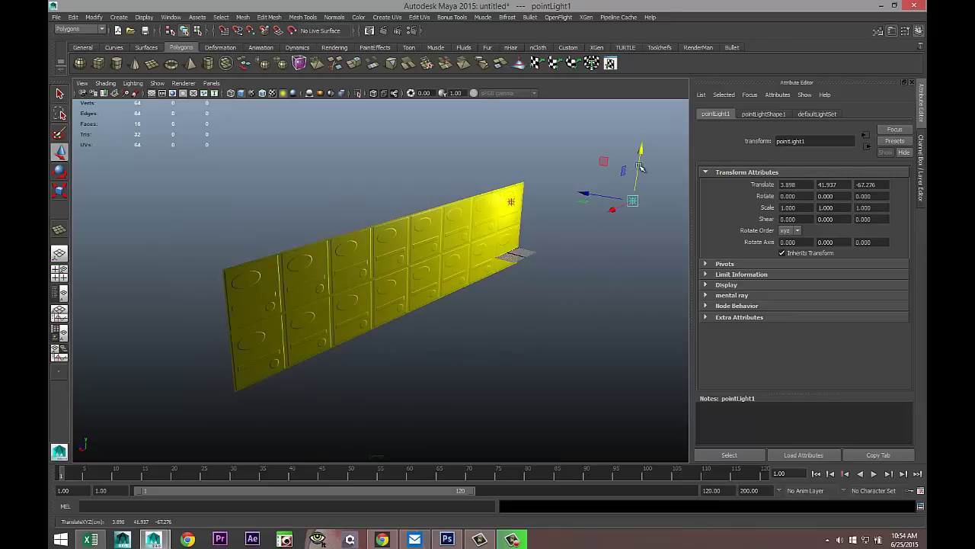
{"action": "left_click_drag", "start_coordinate": [615, 211], "coordinate": [472, 300]}
{"action": "scroll", "coordinate": [459, 340], "scroll_direction": "up", "scroll_amount": 5}
{"action": "scroll", "coordinate": [458, 340], "scroll_direction": "down", "scroll_amount": 3}
{"action": "scroll", "coordinate": [459, 342], "scroll_direction": "up", "scroll_amount": 3}
{"action": "left_click_drag", "start_coordinate": [459, 342], "coordinate": [470, 367]}
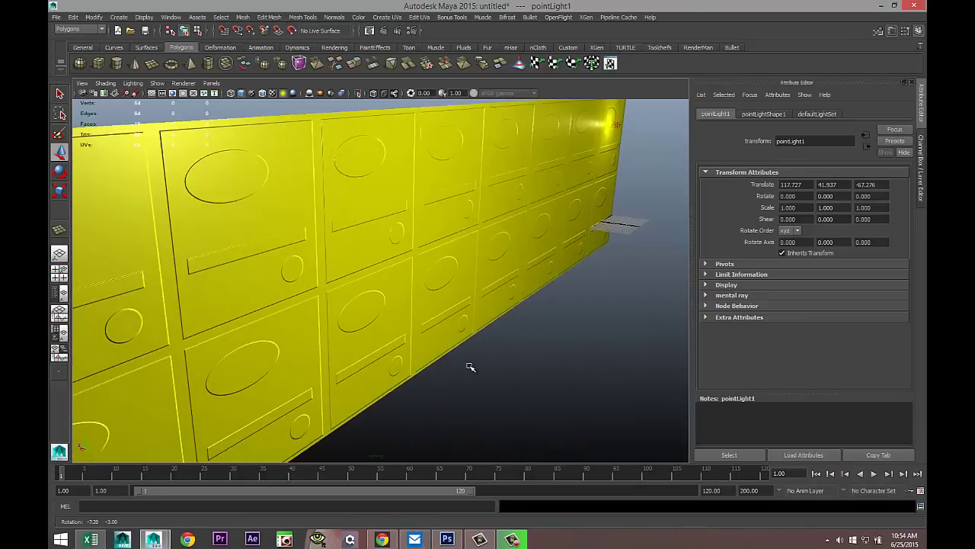
{"action": "scroll", "coordinate": [442, 379], "scroll_direction": "down", "scroll_amount": 5}
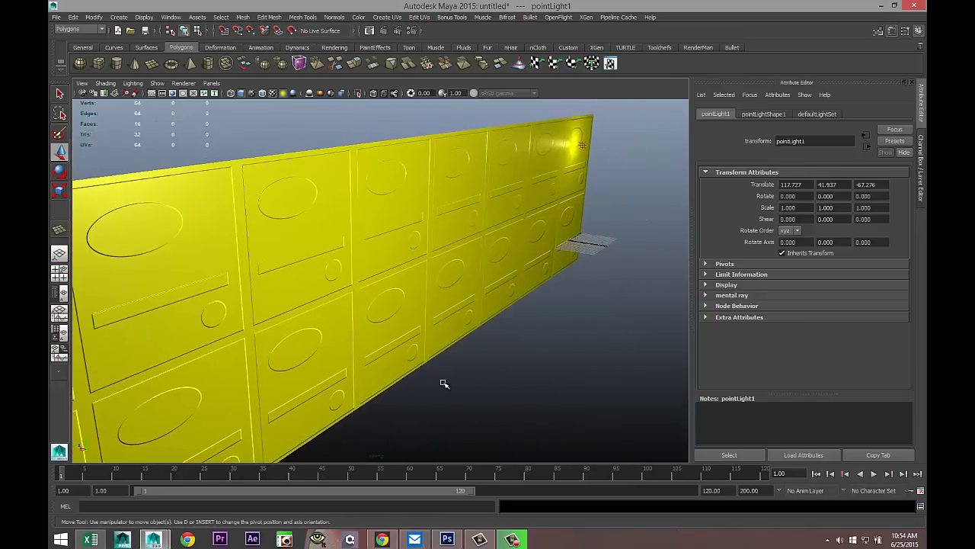
{"action": "scroll", "coordinate": [454, 381], "scroll_direction": "down", "scroll_amount": 3}
{"action": "scroll", "coordinate": [462, 381], "scroll_direction": "up", "scroll_amount": 3}
{"action": "left_click_drag", "start_coordinate": [462, 381], "coordinate": [493, 370]}
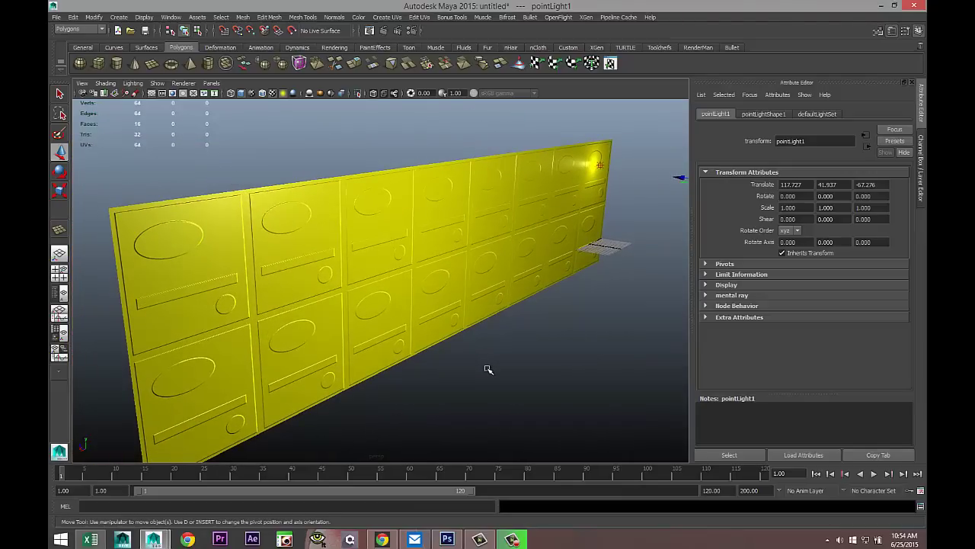